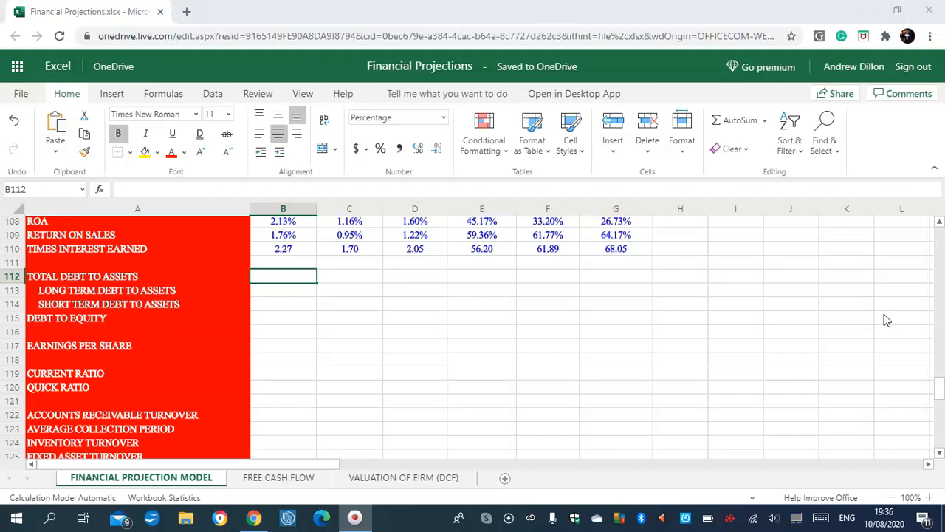
# - Calculate total debt to assets in B112 with =(B92+B93+B95)/B88 and fill the formula across to G112
pyautogui.click(294, 249)
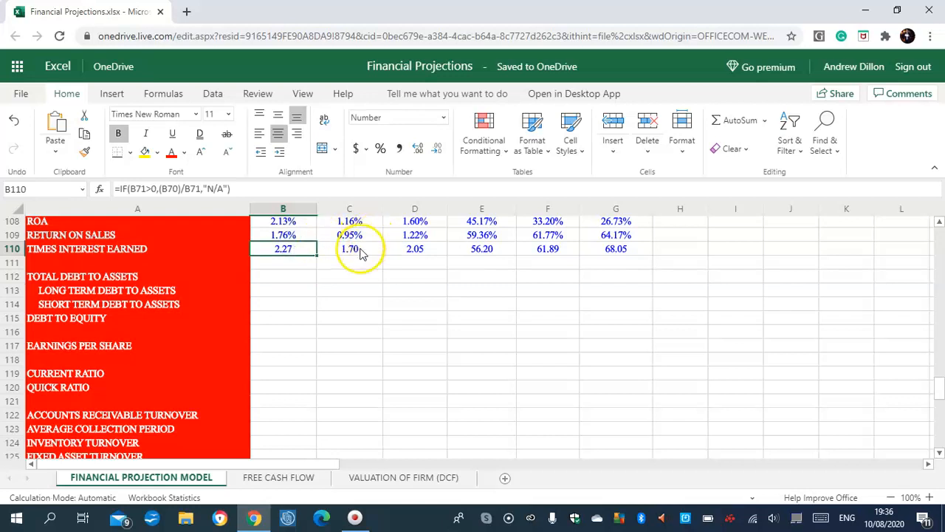
pyautogui.click(291, 268)
pyautogui.click(291, 273)
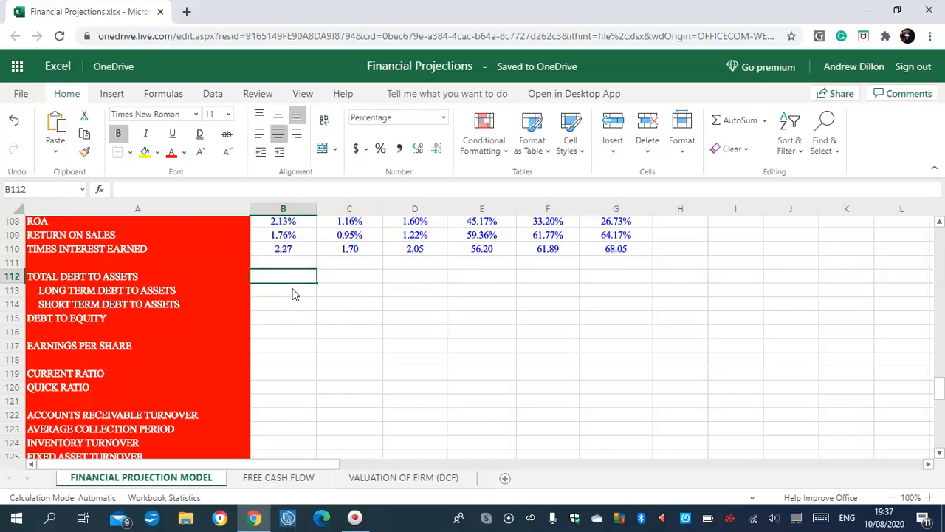
pyautogui.write('=')
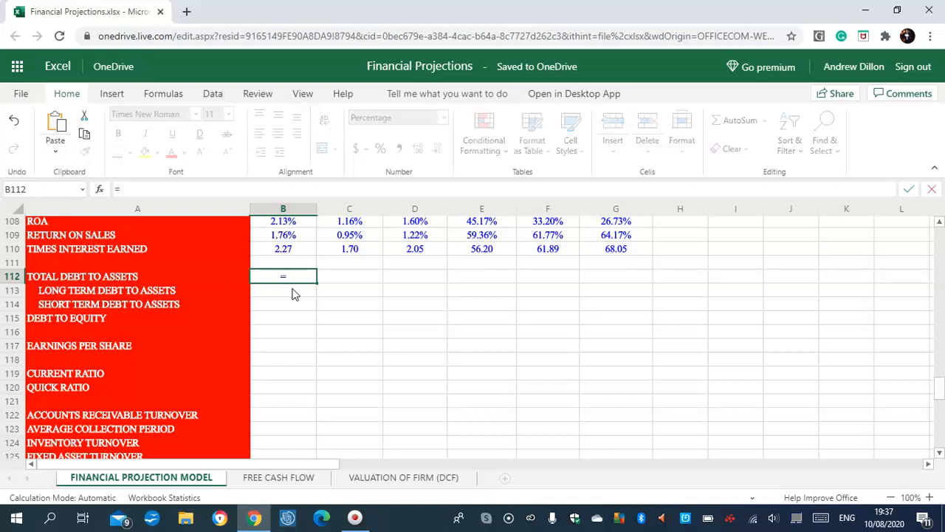
pyautogui.press('capslock')
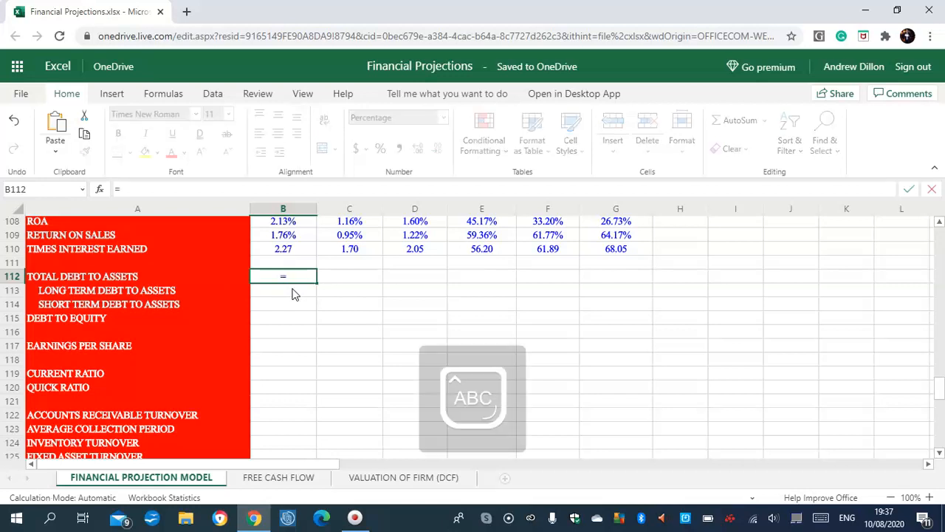
pyautogui.write('(B9')
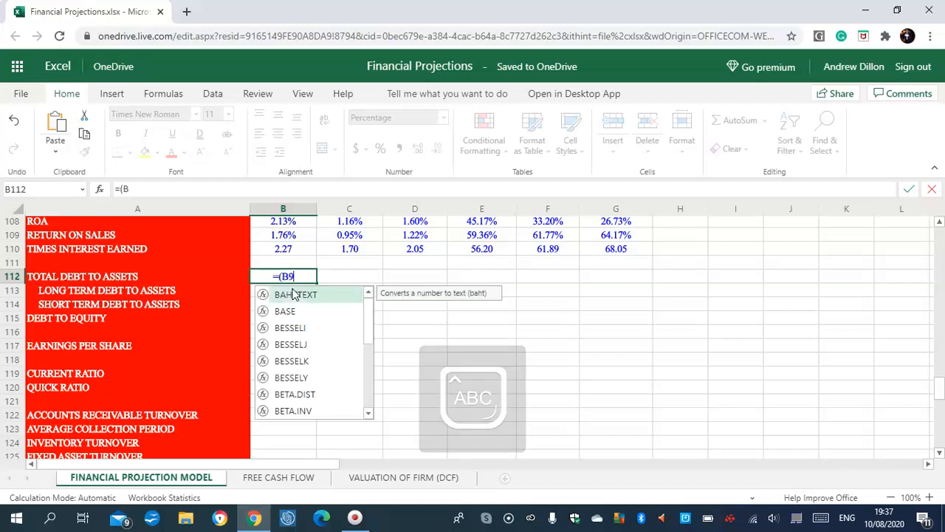
pyautogui.write('2+B93')
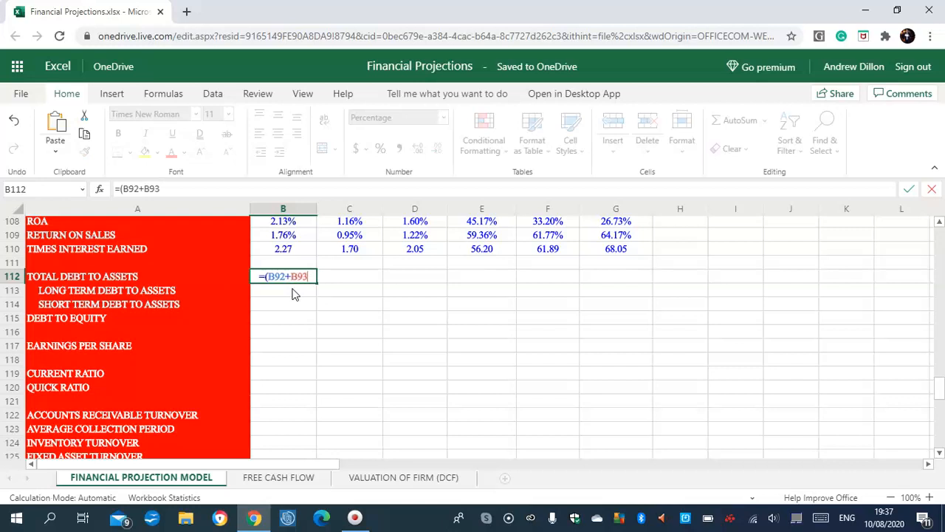
pyautogui.write('+B95')
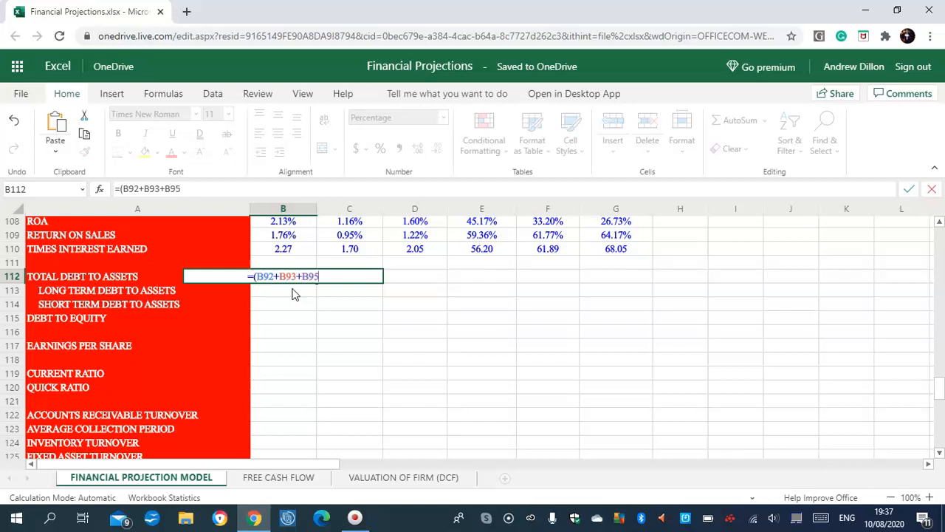
pyautogui.write(')/')
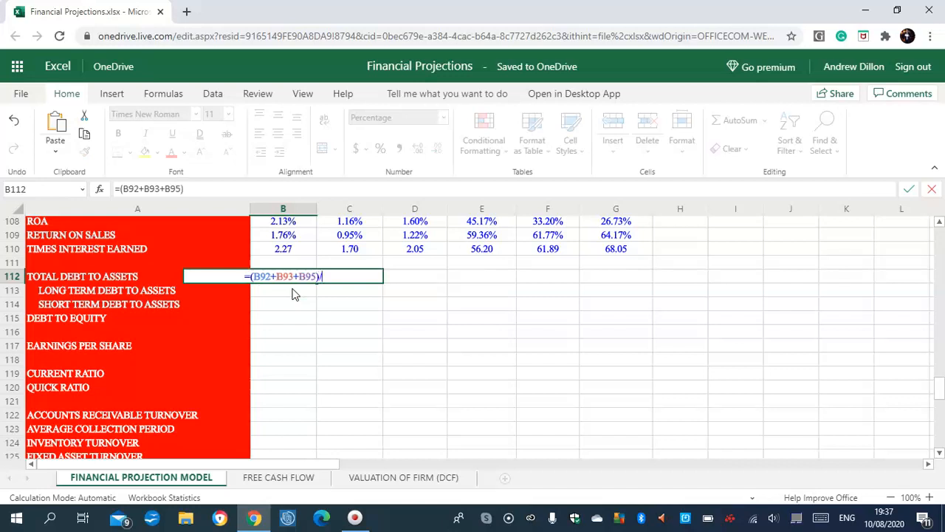
pyautogui.write('B88')
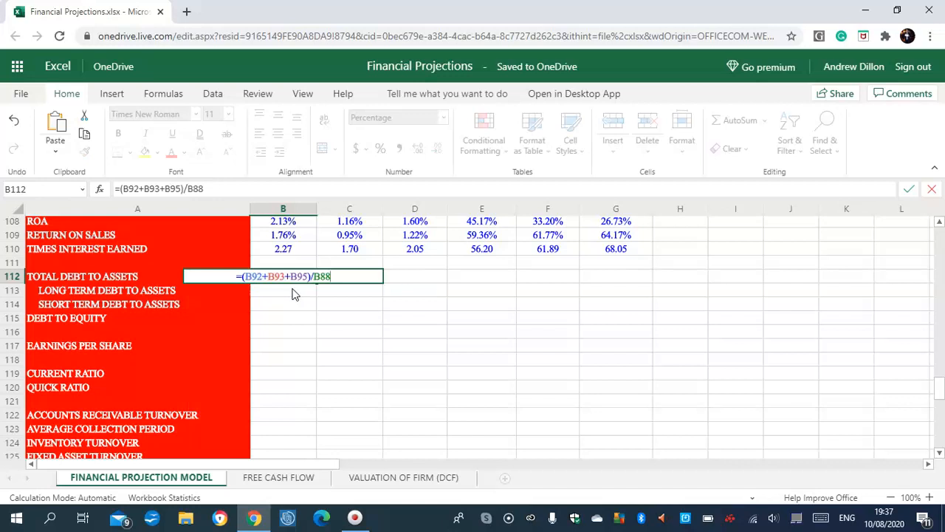
pyautogui.press('Return')
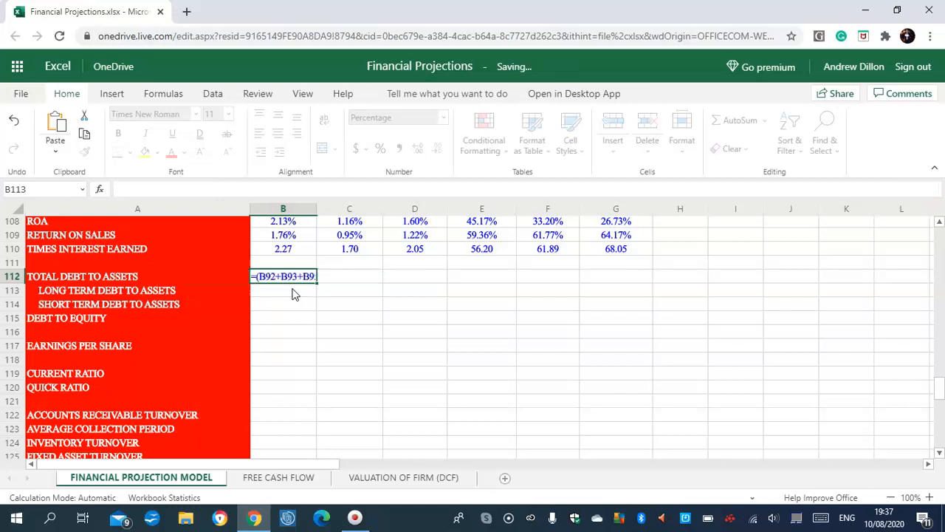
pyautogui.click(307, 282)
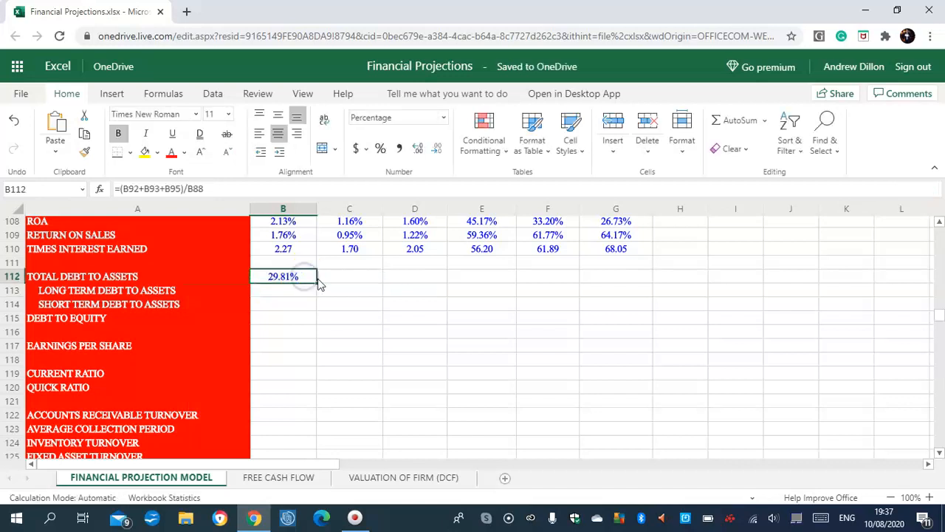
pyautogui.moveTo(317, 283); pyautogui.dragTo(595, 274)
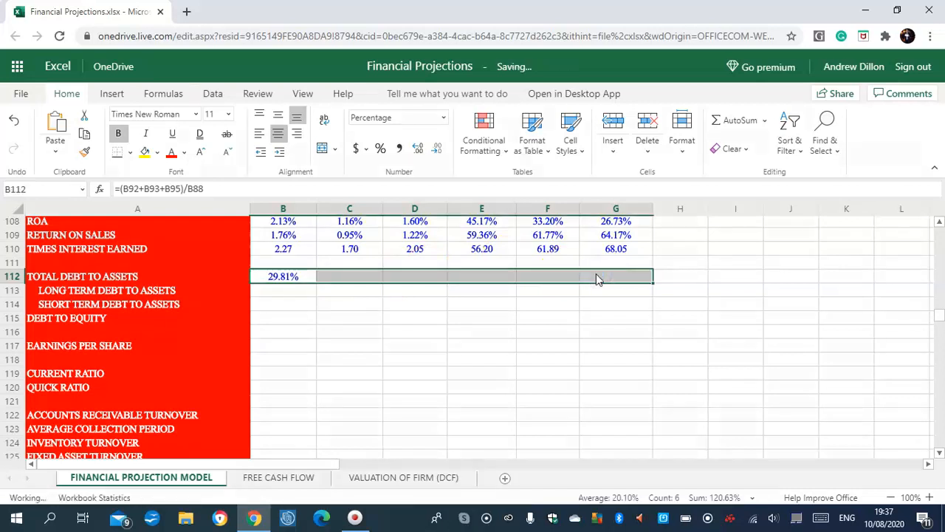
# - Enter =(B92+B93)/B88 for long term debt to assets in B113 and fill it across to G113
pyautogui.click(291, 293)
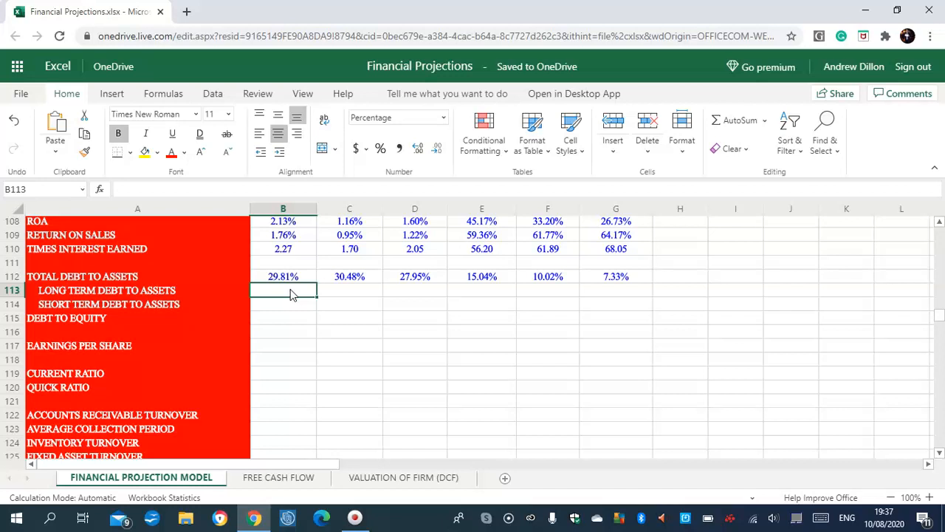
pyautogui.write('=')
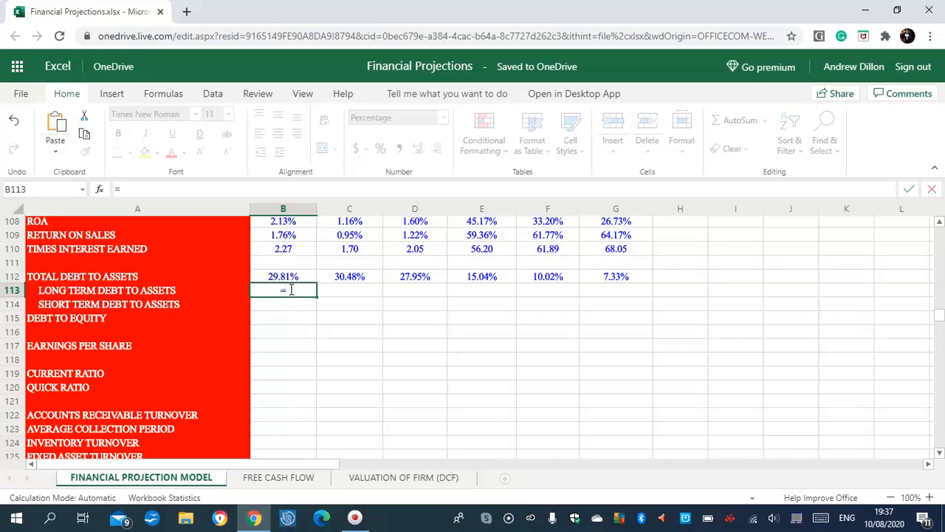
pyautogui.write('(B92+B9')
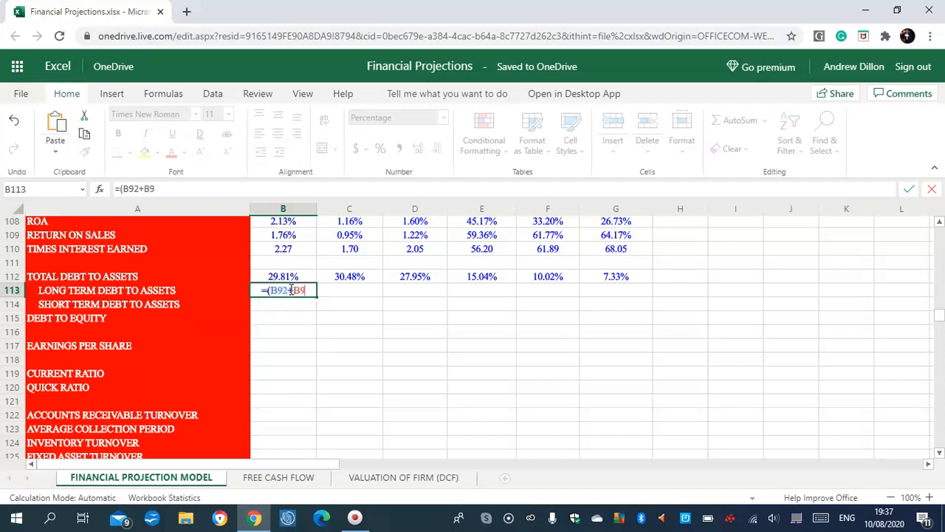
pyautogui.write('3)/B88')
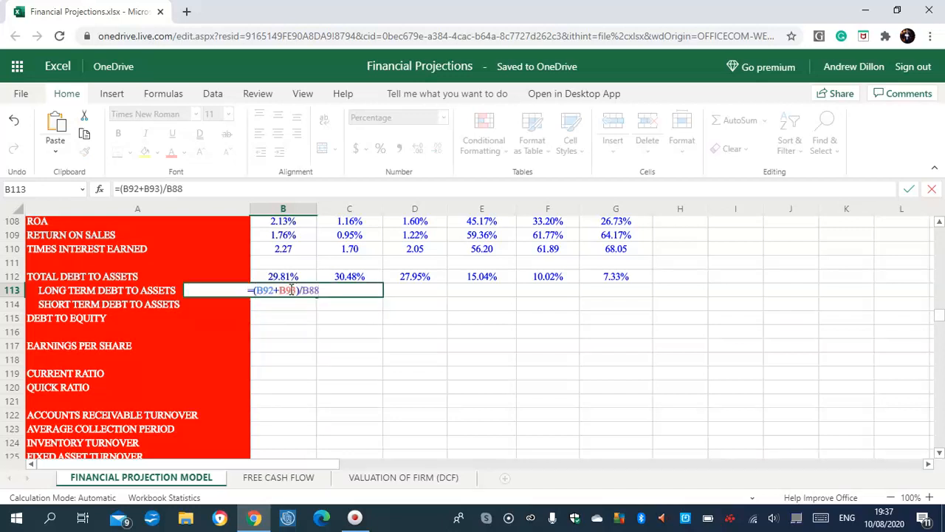
pyautogui.press('Return')
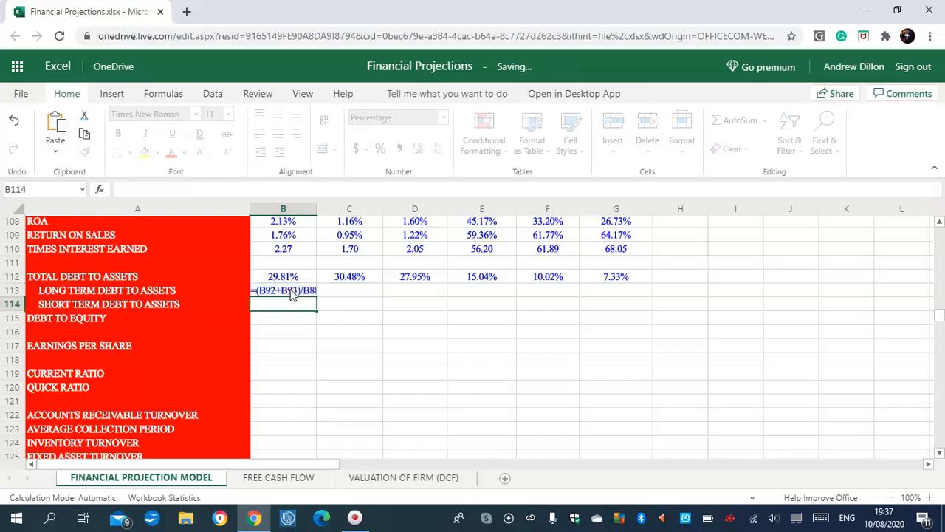
pyautogui.click(288, 291)
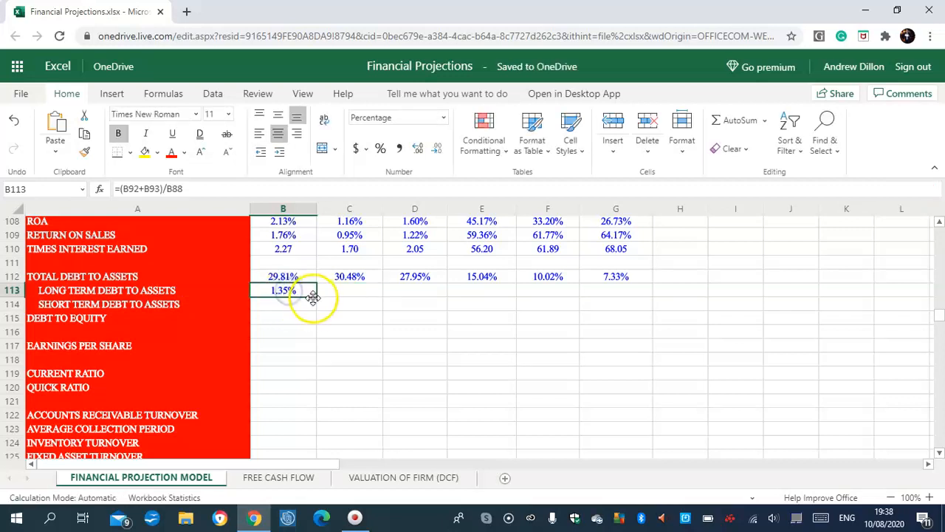
pyautogui.moveTo(317, 296); pyautogui.dragTo(612, 291)
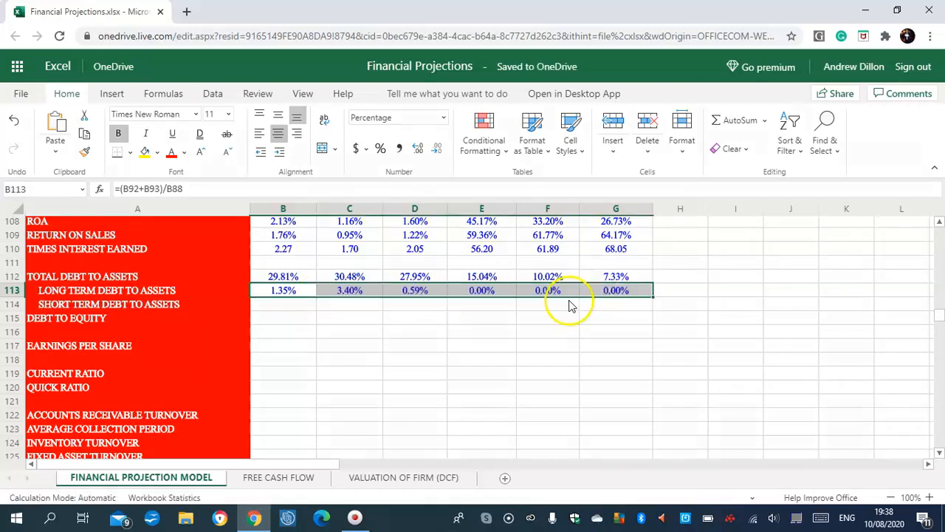
pyautogui.click(296, 309)
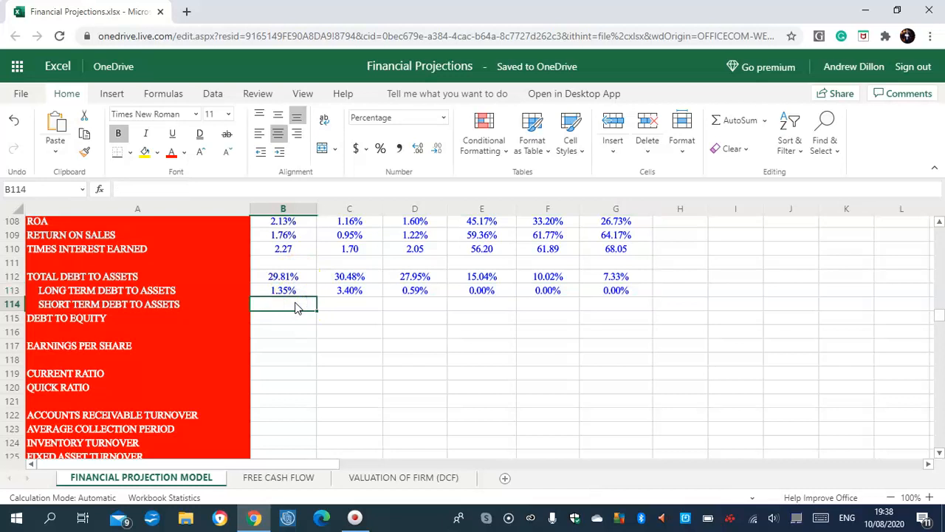
pyautogui.click(293, 263)
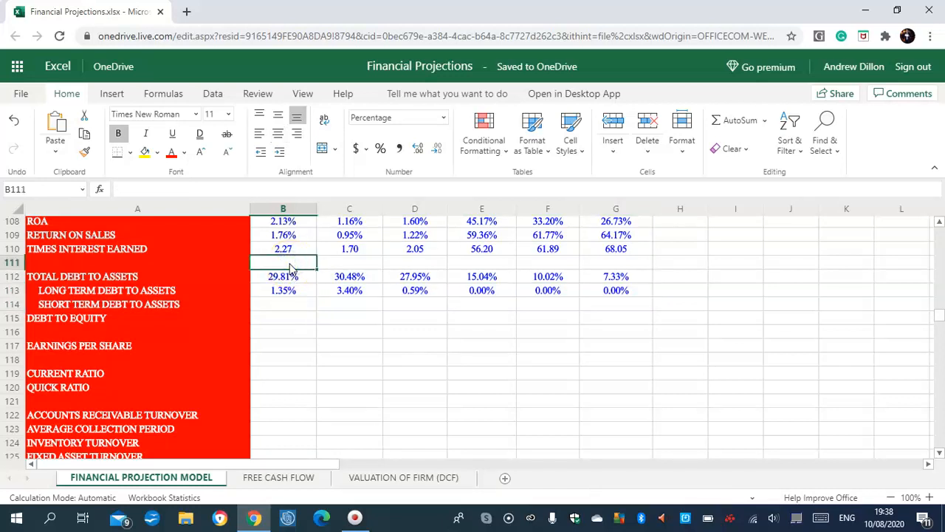
pyautogui.click(299, 277)
pyautogui.click(299, 289)
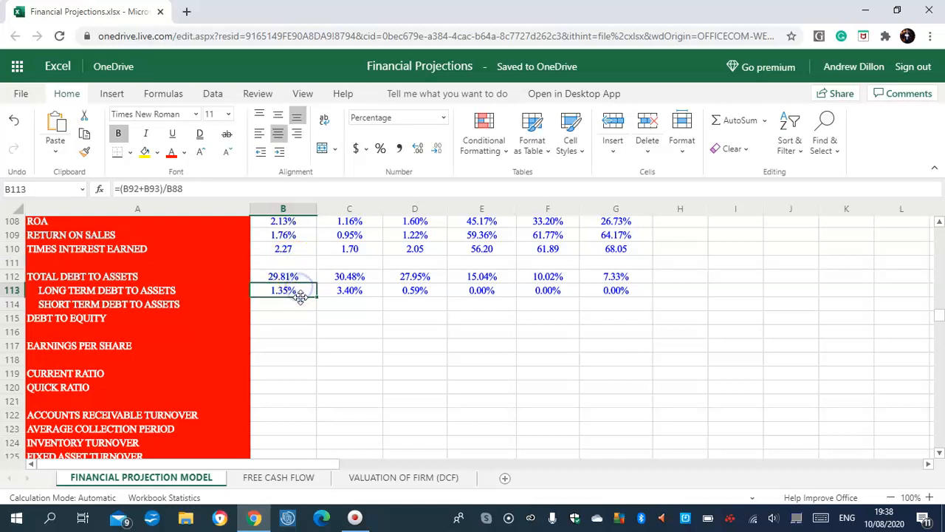
pyautogui.click(304, 303)
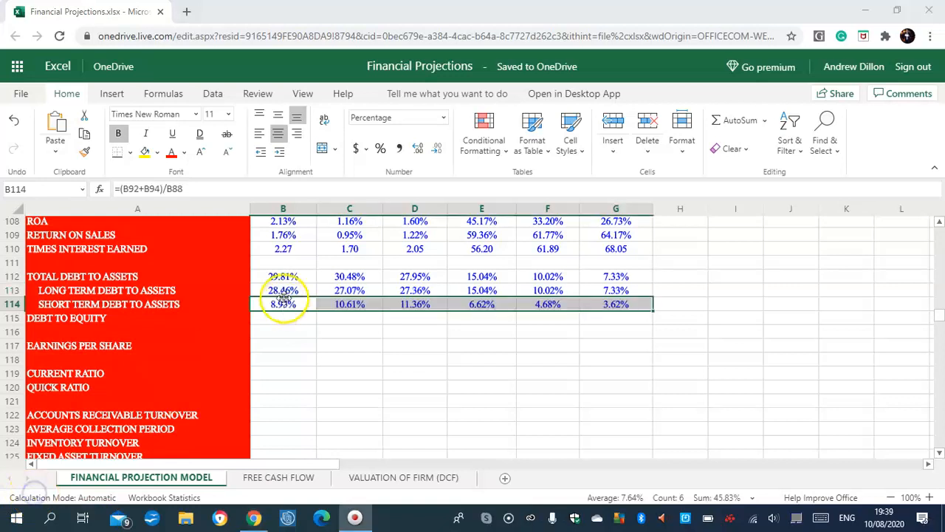
# - Examine the long term and short term debt to assets formulas in rows 113 and 114 across the year columns
pyautogui.click(287, 305)
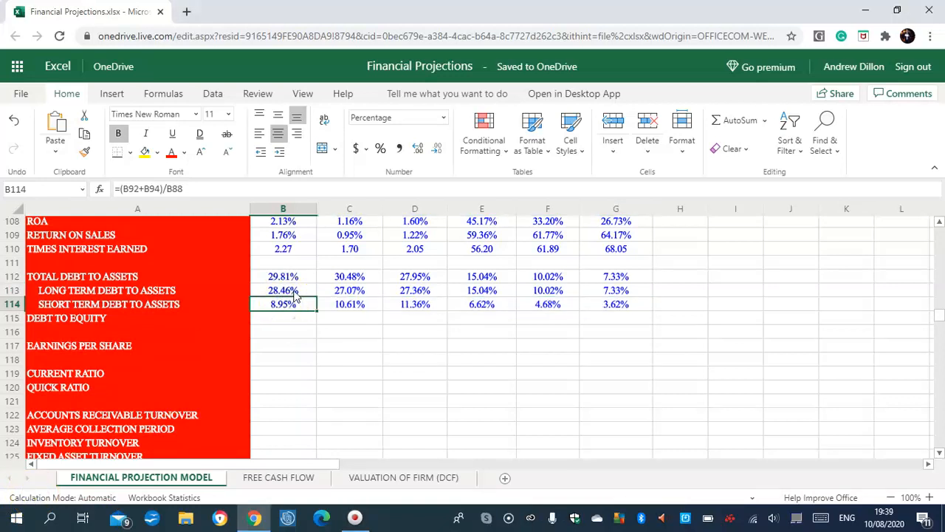
pyautogui.click(288, 290)
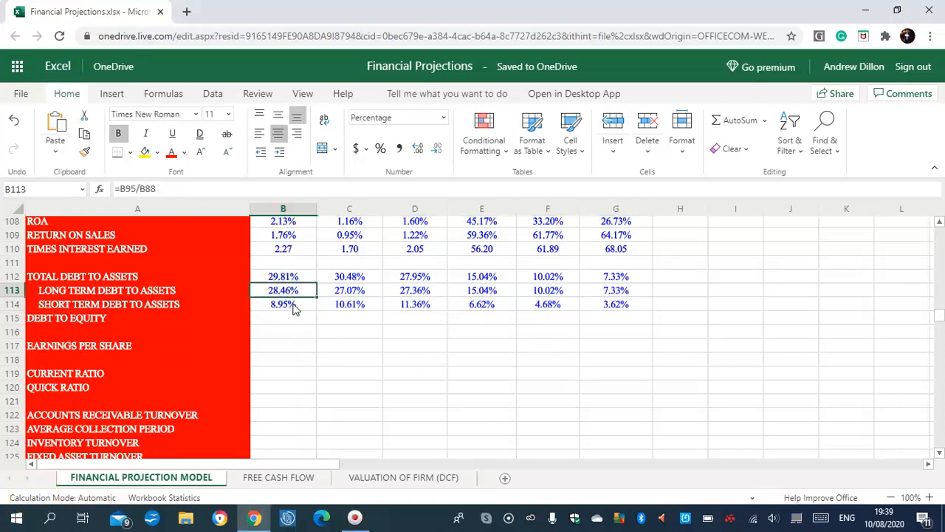
pyautogui.click(293, 307)
pyautogui.click(362, 306)
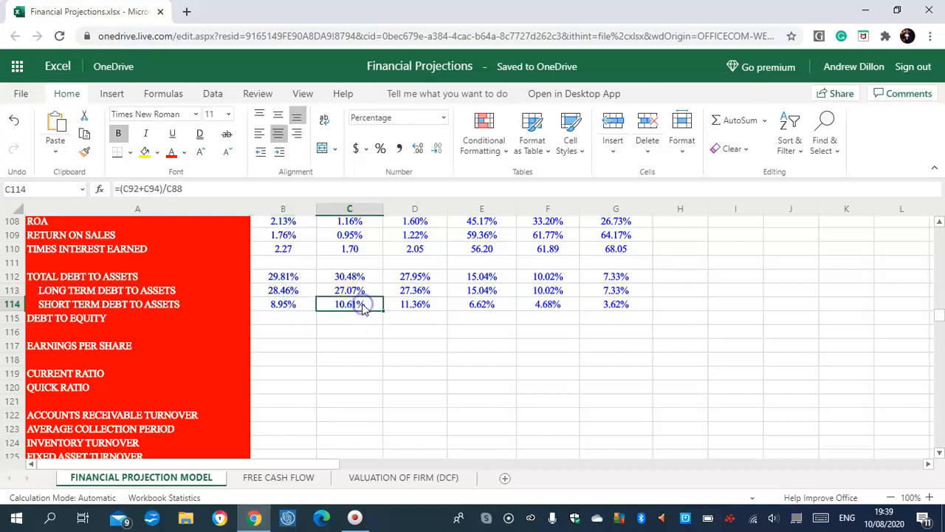
pyautogui.click(439, 308)
pyautogui.click(481, 304)
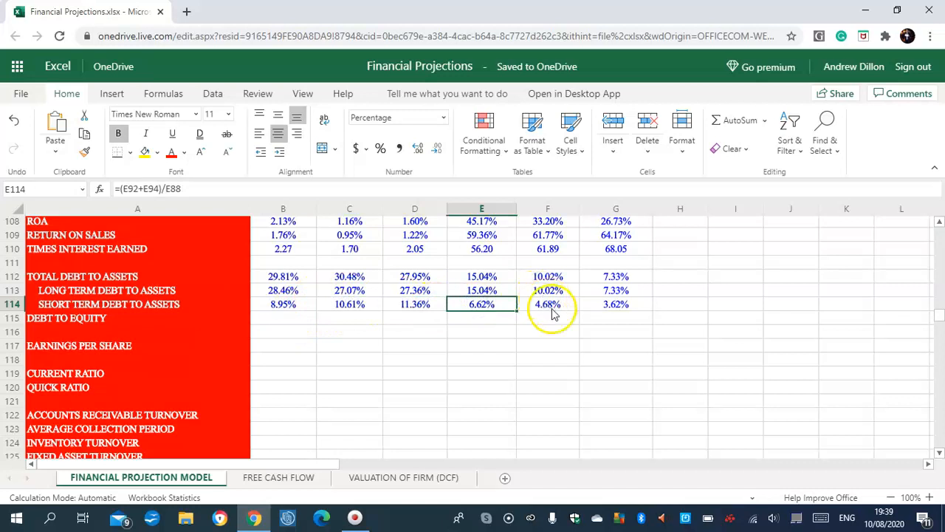
pyautogui.click(550, 310)
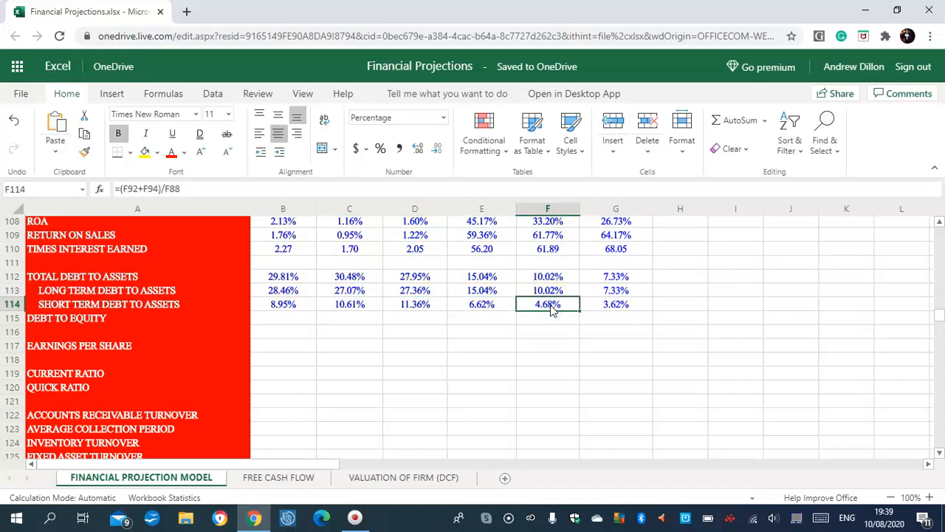
pyautogui.click(624, 309)
pyautogui.click(612, 293)
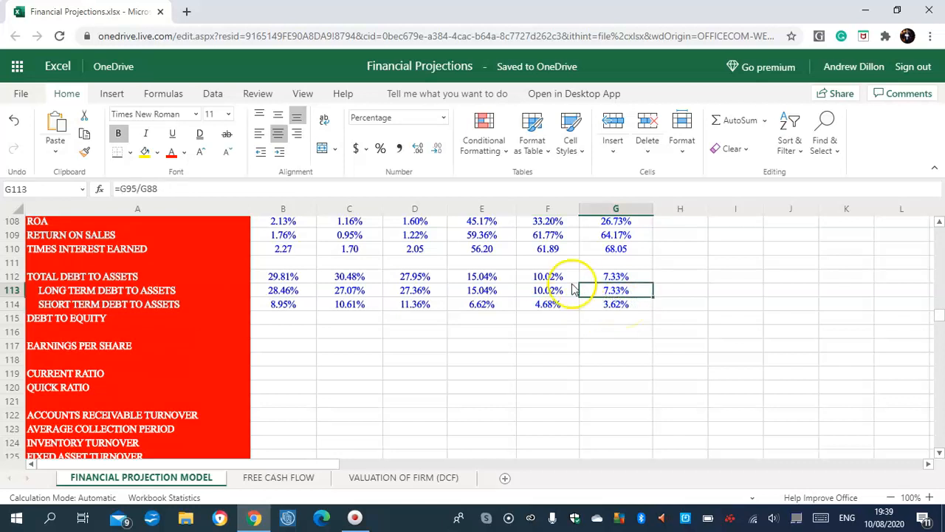
pyautogui.click(549, 291)
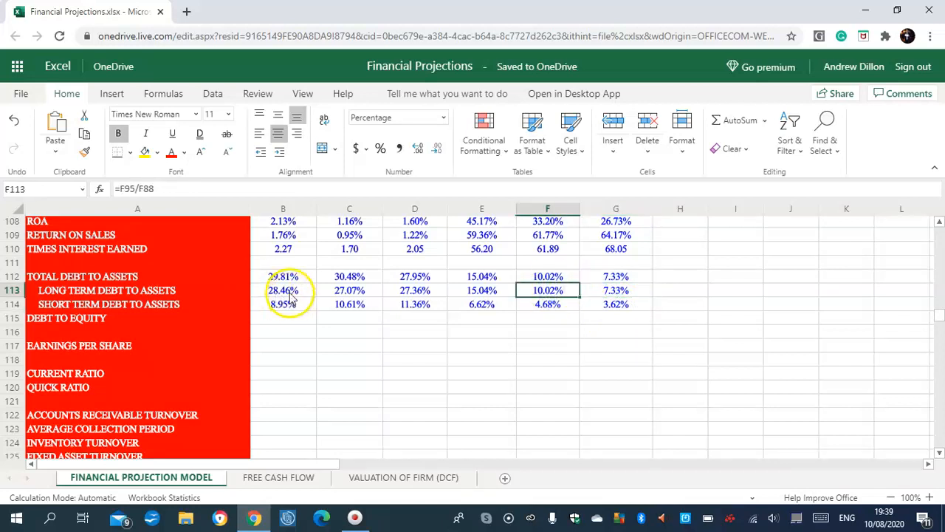
pyautogui.click(287, 291)
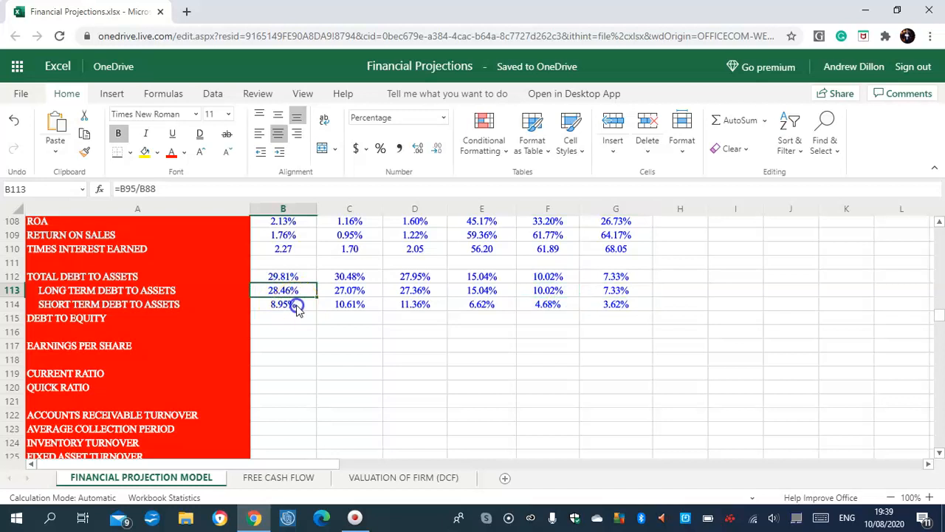
pyautogui.click(296, 308)
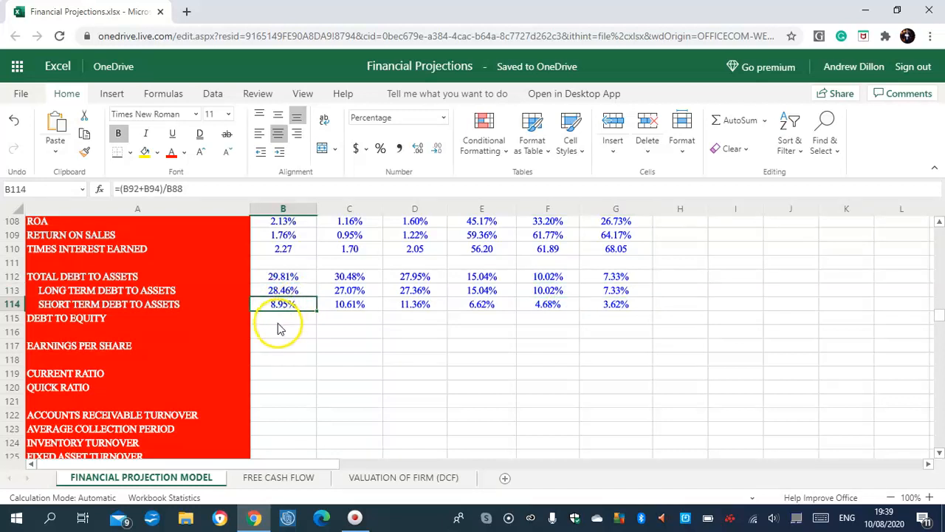
# - Enter the debt to equity formula =(B92+B93+B95)/(B96+B97+B98) in B115
pyautogui.click(290, 322)
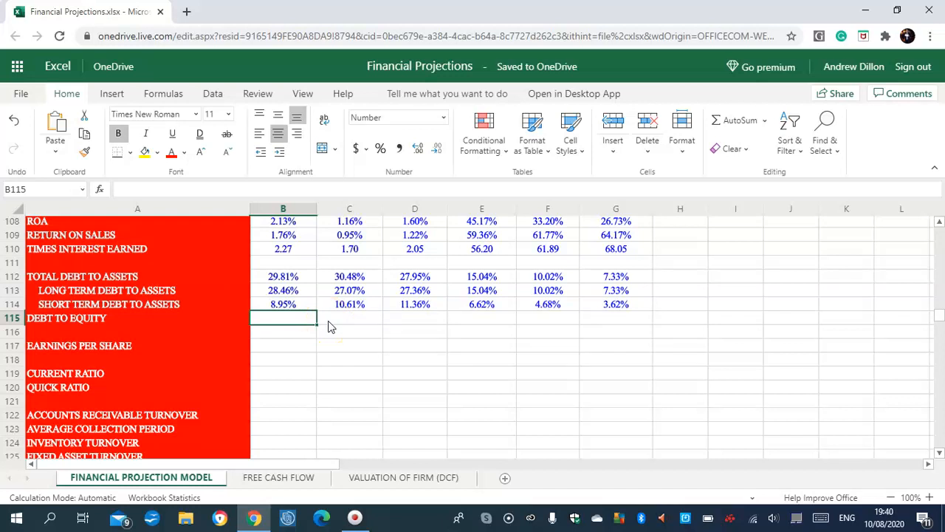
pyautogui.write('=')
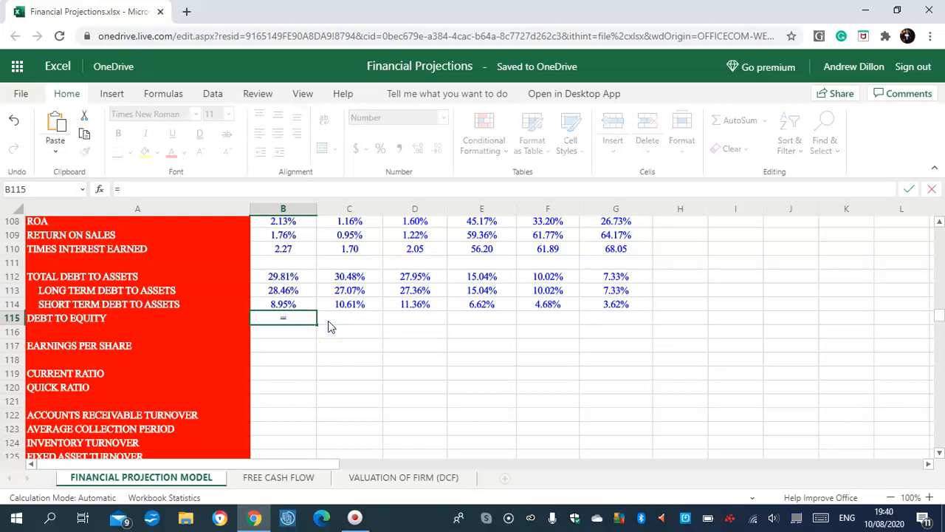
pyautogui.write('(B92+B')
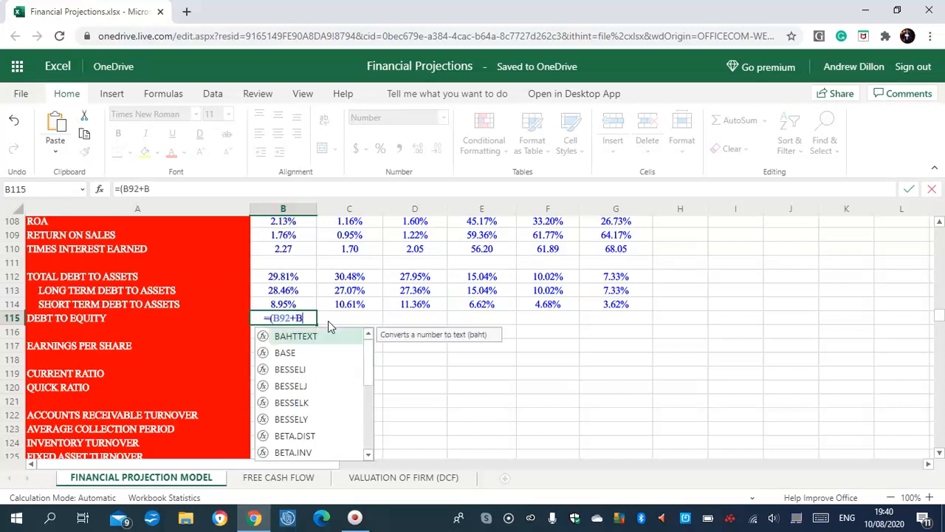
pyautogui.write('93+B93+B')
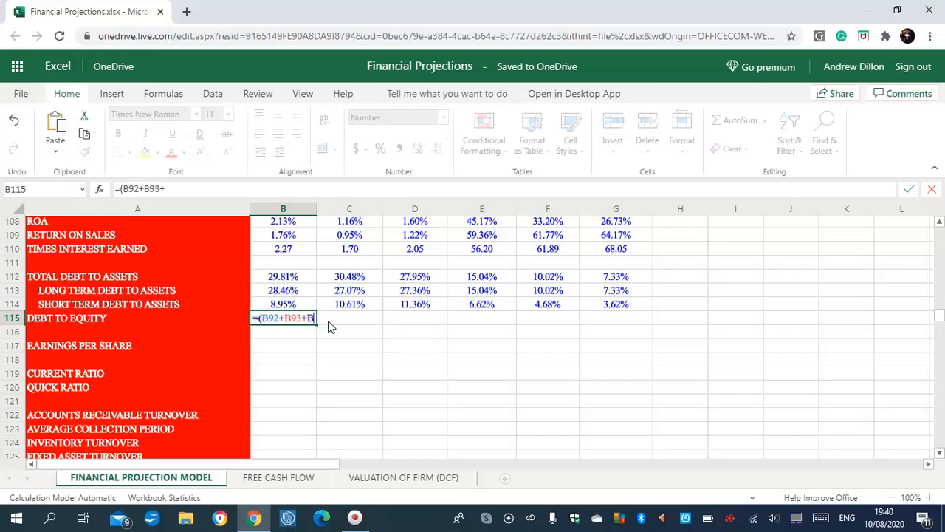
pyautogui.write('95')
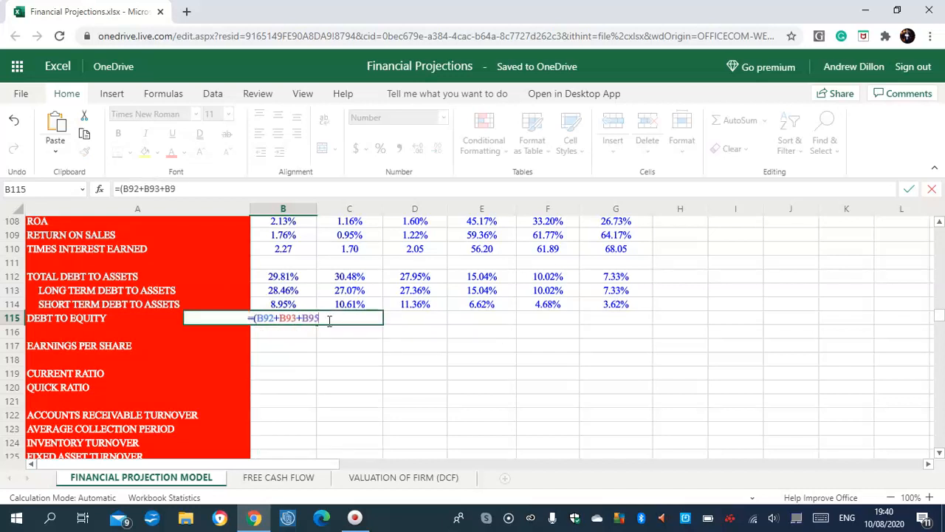
pyautogui.write(')/')
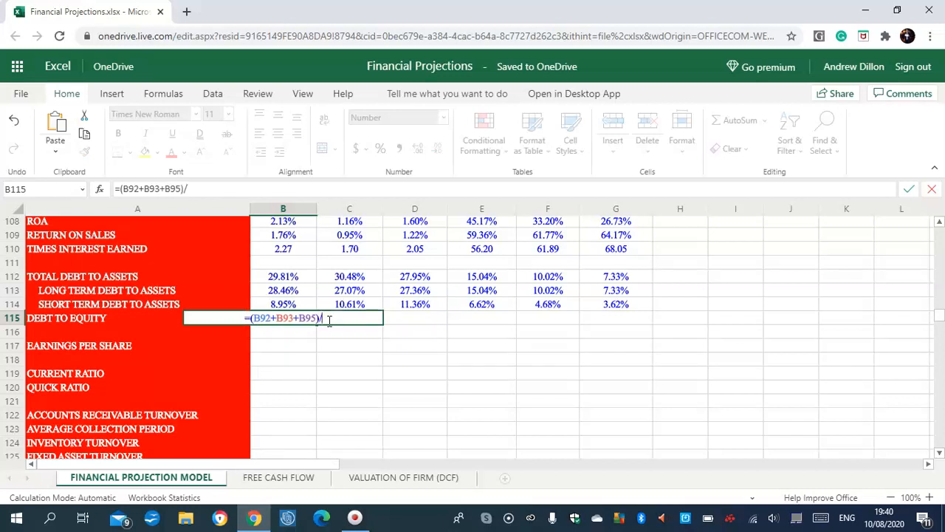
pyautogui.write('(B96+B9')
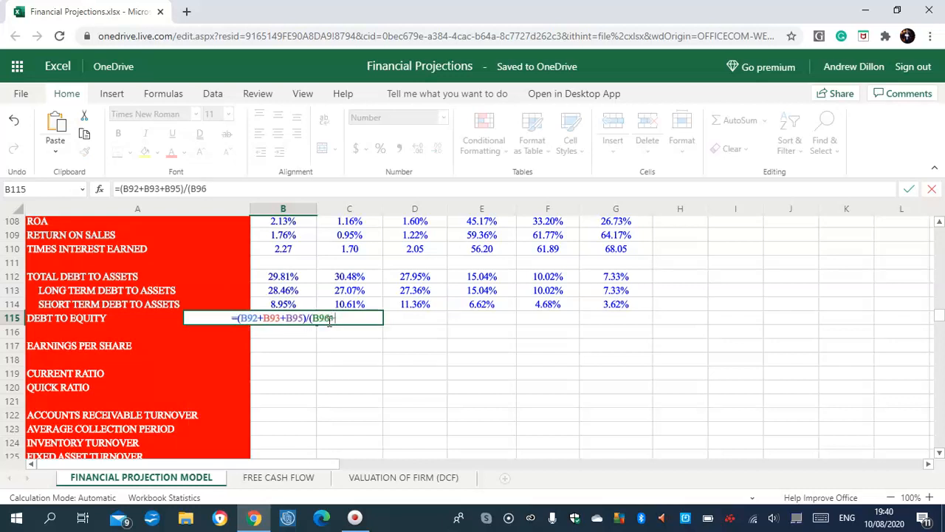
pyautogui.write('7')
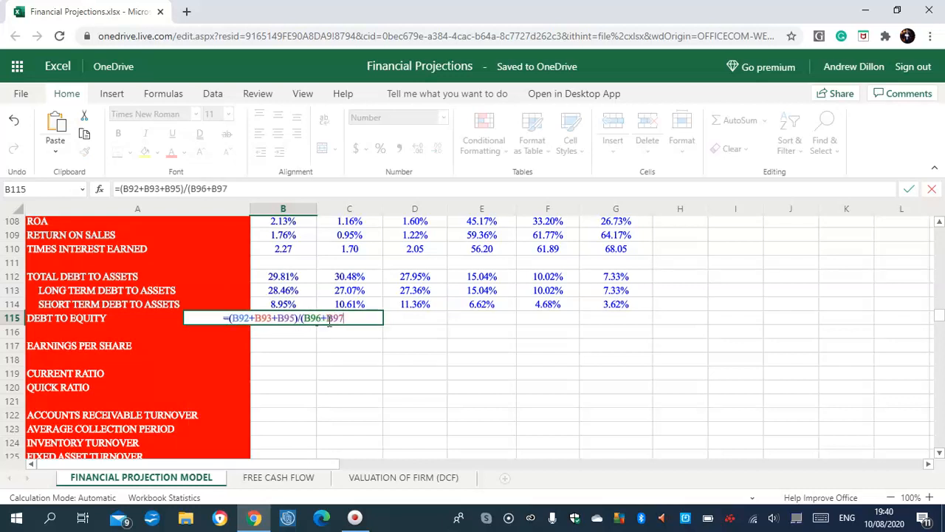
pyautogui.write('+B')
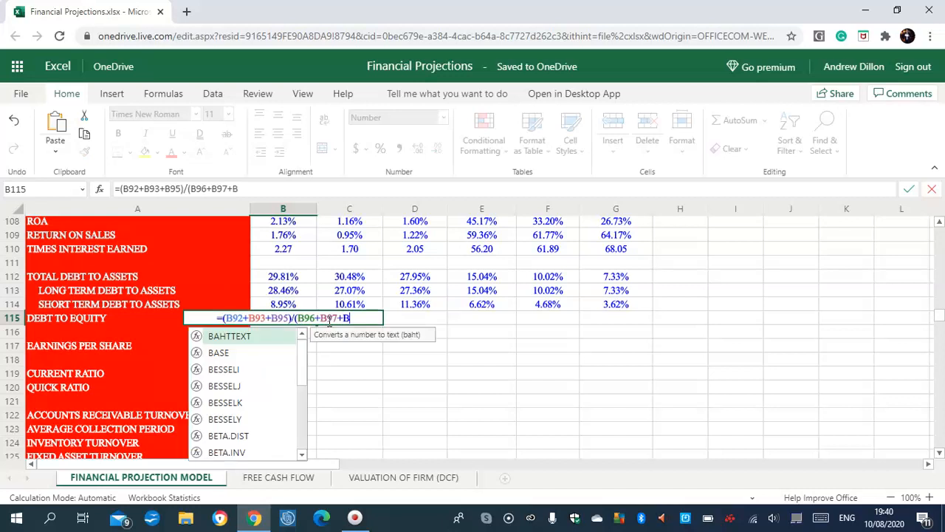
pyautogui.write('98)')
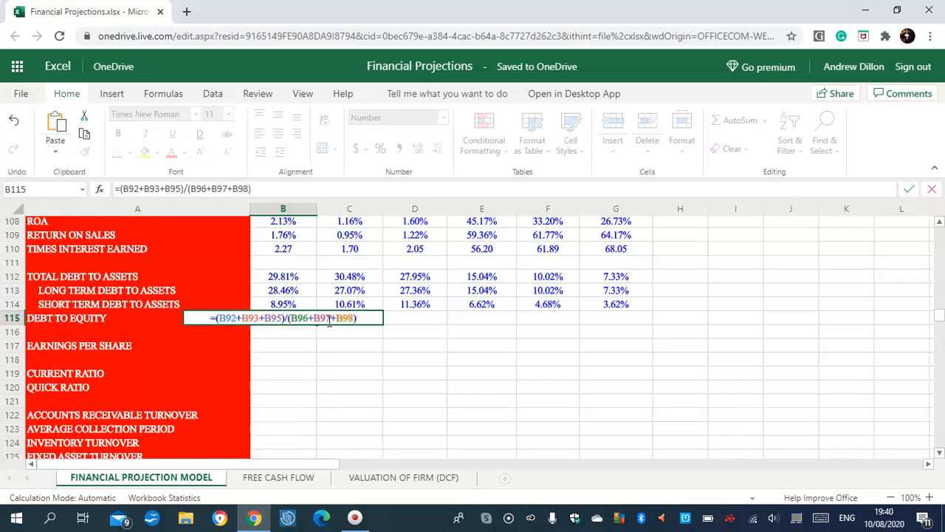
pyautogui.press('Return')
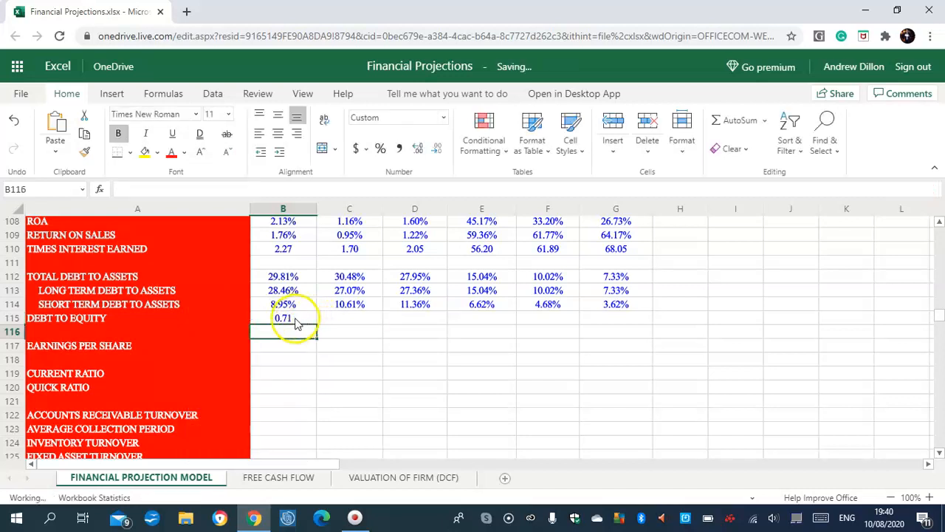
# - Fill the debt to equity formula from B115 across the year columns to G115
pyautogui.click(295, 318)
pyautogui.click(320, 328)
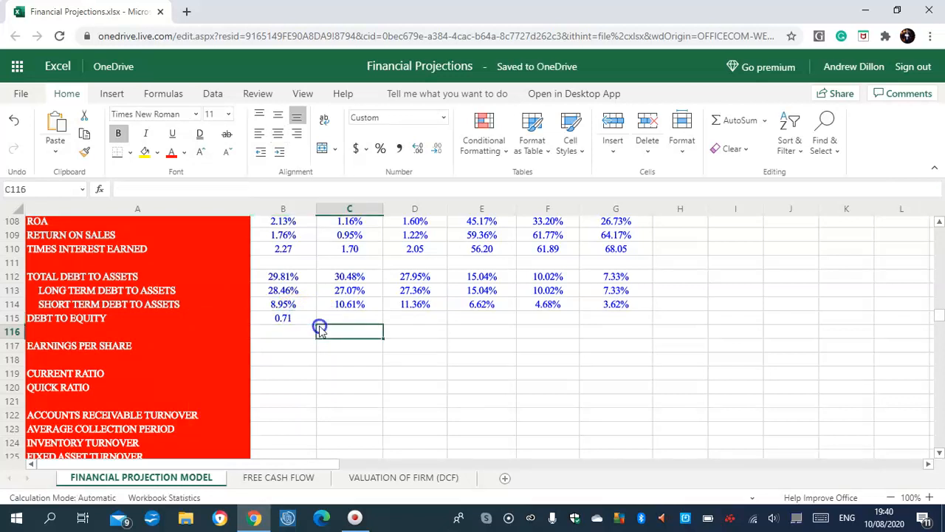
pyautogui.moveTo(297, 318); pyautogui.dragTo(608, 321)
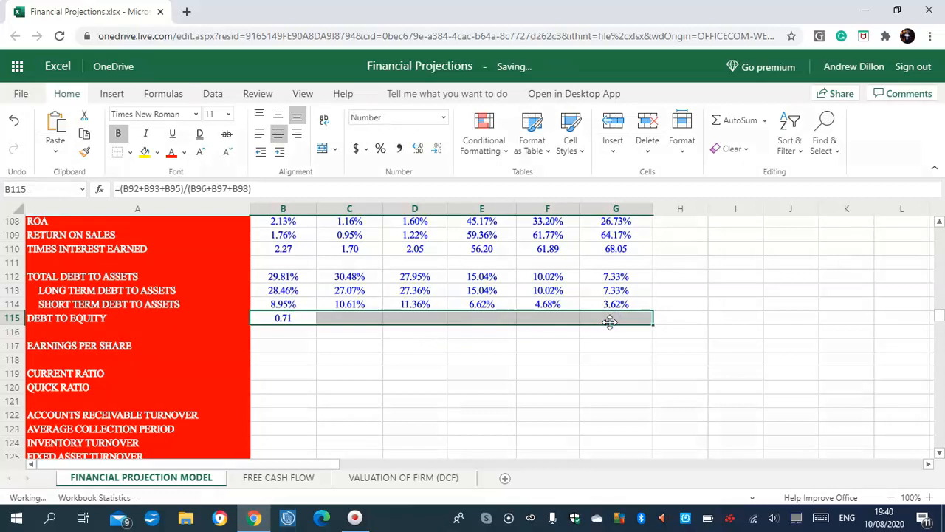
pyautogui.click(299, 317)
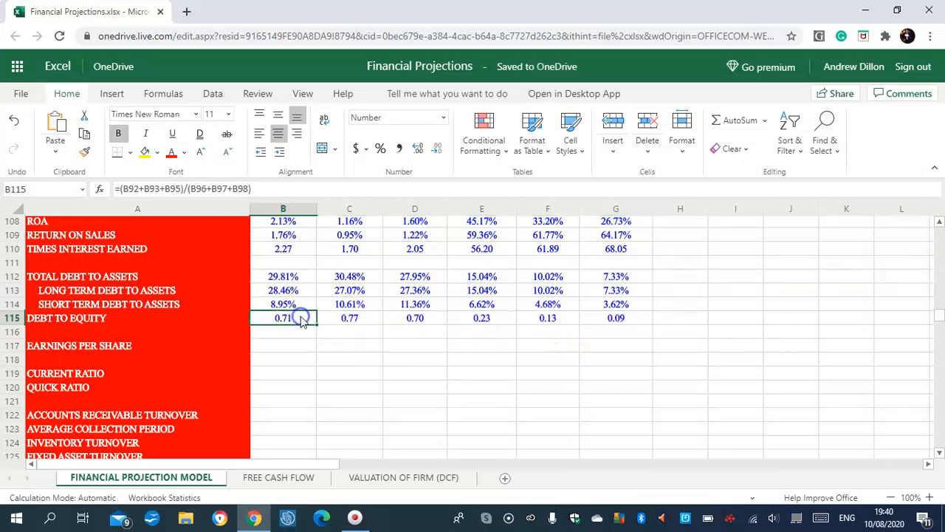
# - Calculate earnings per share in B117 with the formula =B74/(B97/10)
pyautogui.click(288, 348)
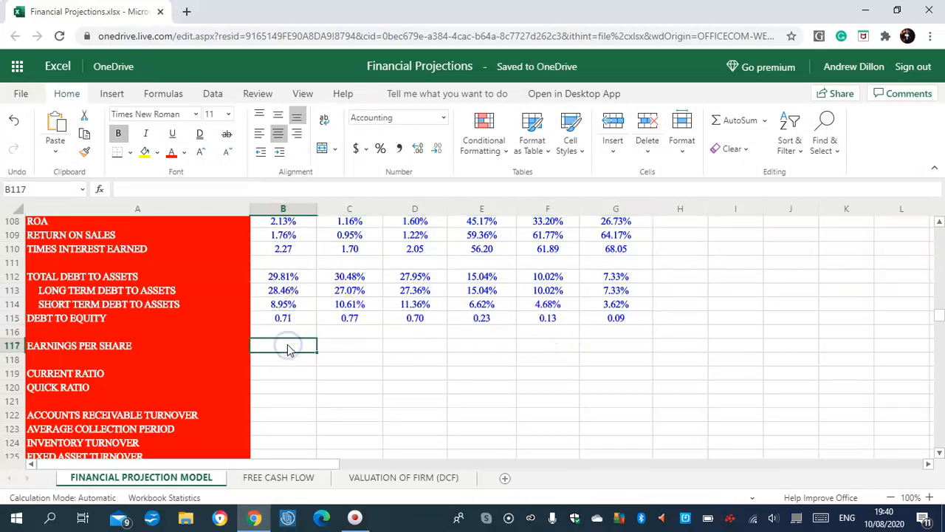
pyautogui.click(288, 349)
pyautogui.write('=B7')
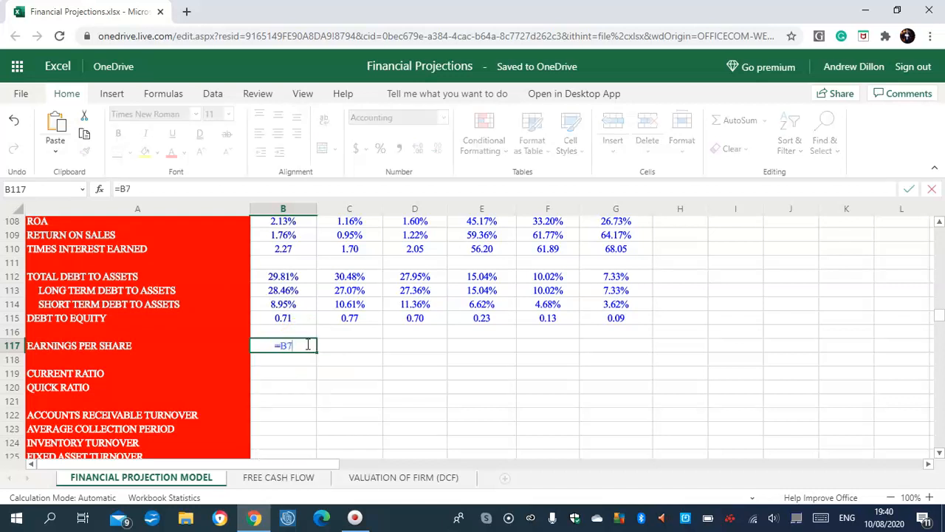
pyautogui.write('4/')
pyautogui.write('(B97')
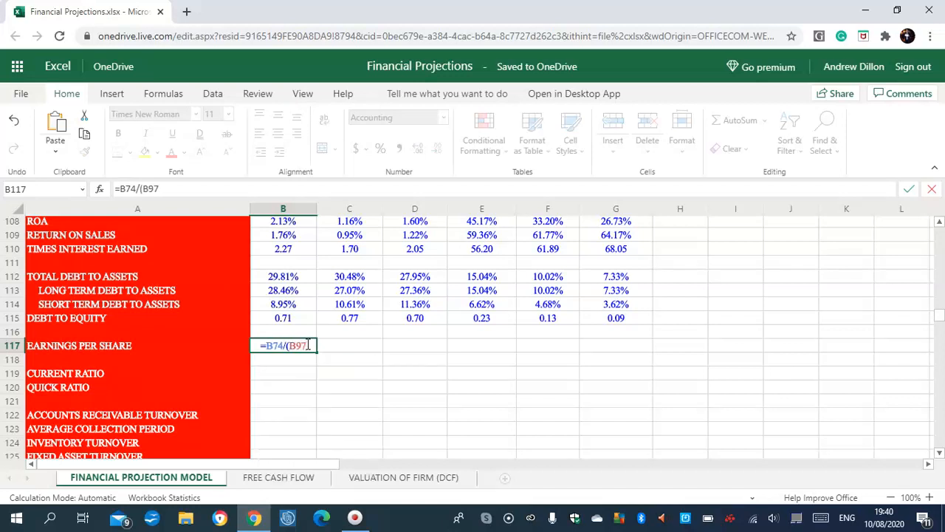
pyautogui.write('/10)')
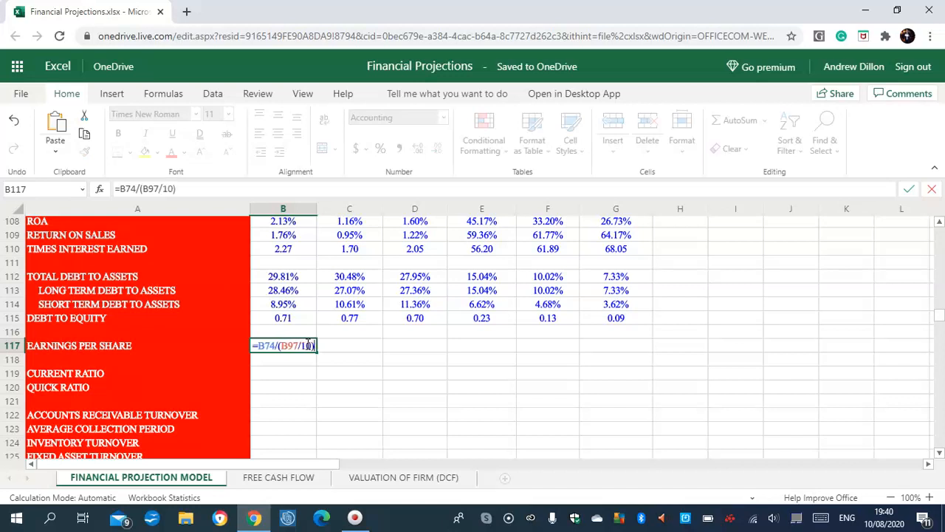
pyautogui.press('Return')
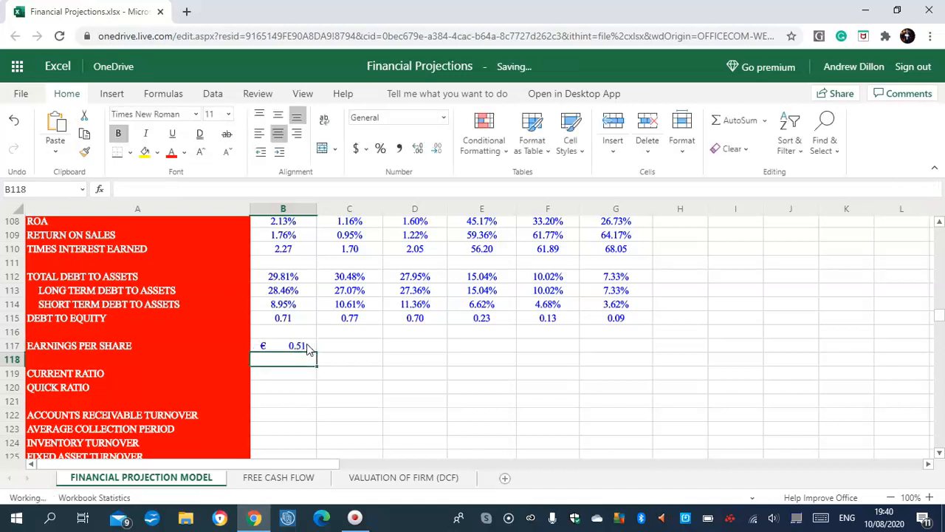
# - Fill the earnings per share formula from B117 across to G117 and check the copied formula in E117
pyautogui.moveTo(294, 348); pyautogui.dragTo(608, 342)
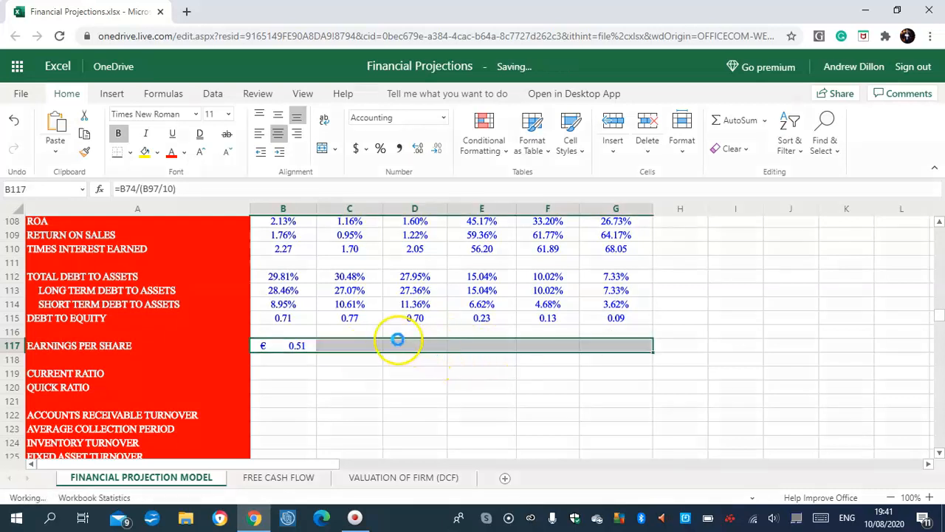
pyautogui.hotkey('ctrl', 'r')
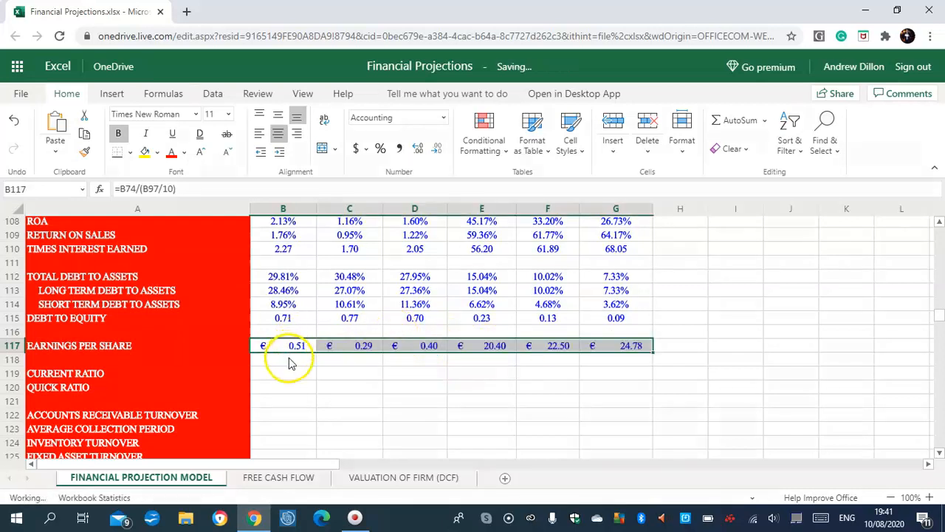
pyautogui.click(288, 372)
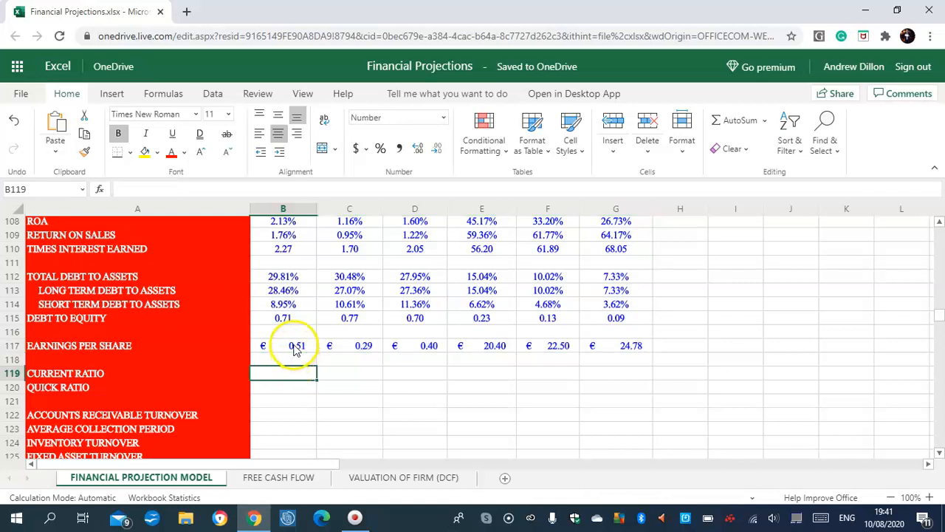
pyautogui.click(295, 347)
pyautogui.click(513, 347)
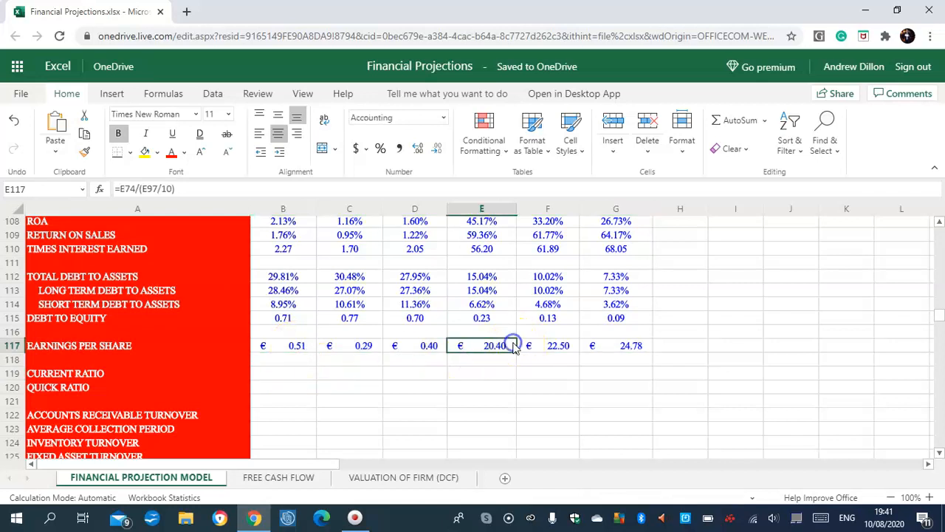
# - Enter the current ratio formula =SUM(B80:B85)/SUM(B90:B94) in B119
pyautogui.click(299, 371)
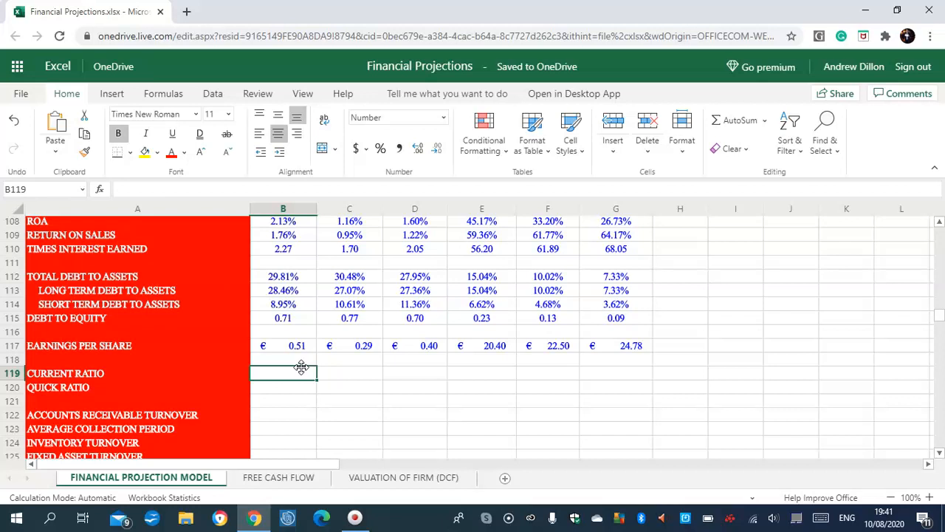
pyautogui.write('=S')
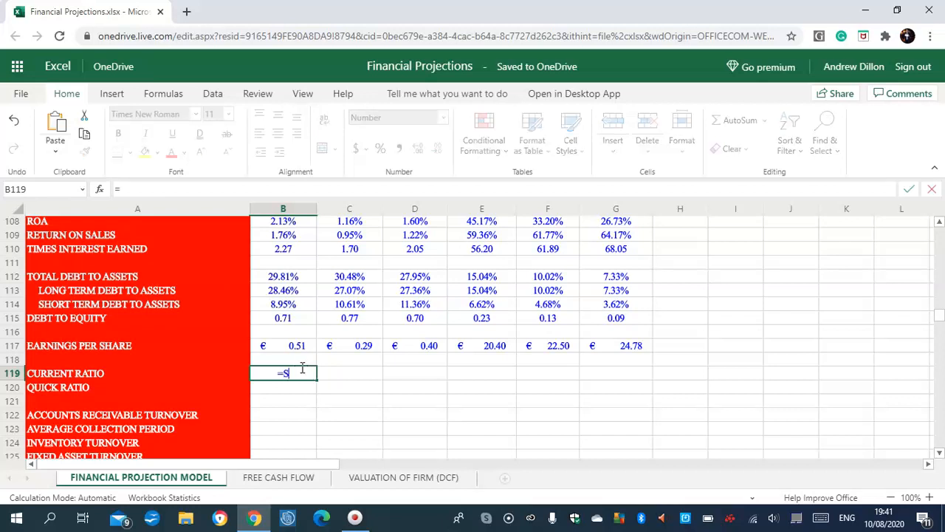
pyautogui.write('UM(')
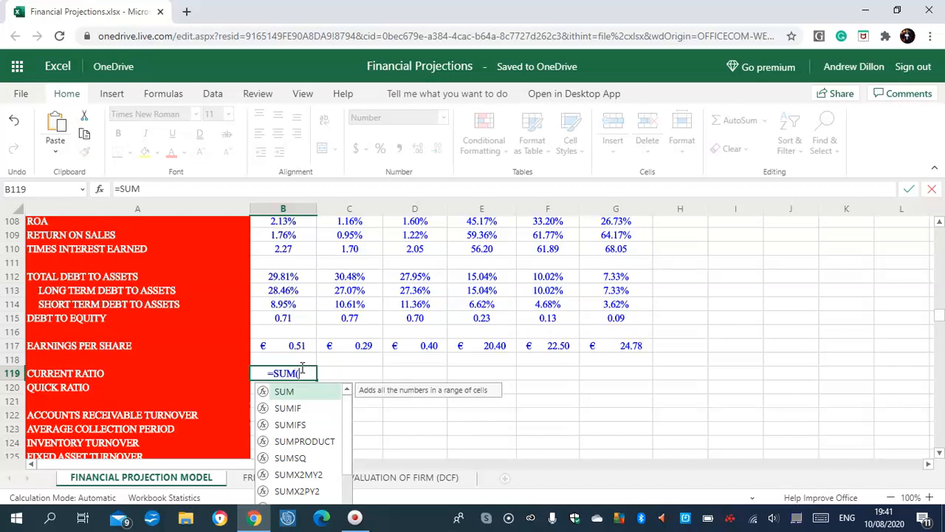
pyautogui.write('B8')
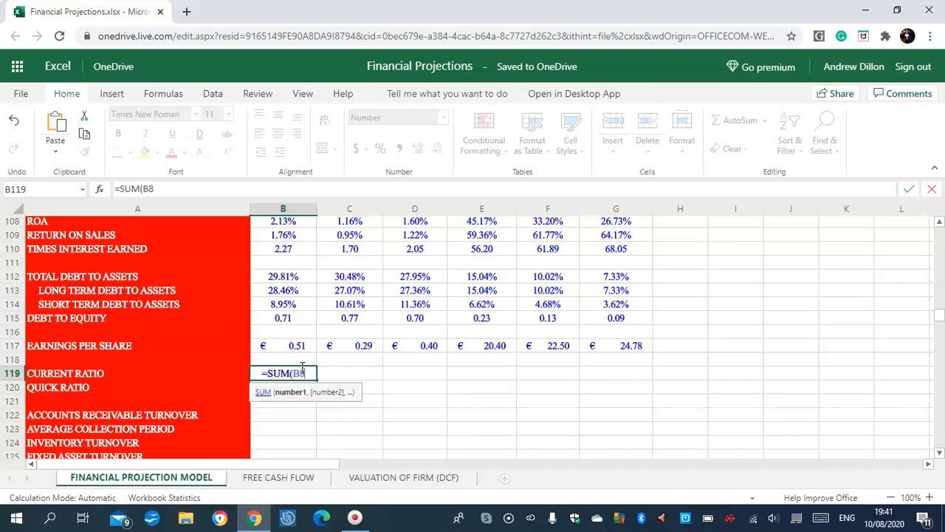
pyautogui.write('0:B8')
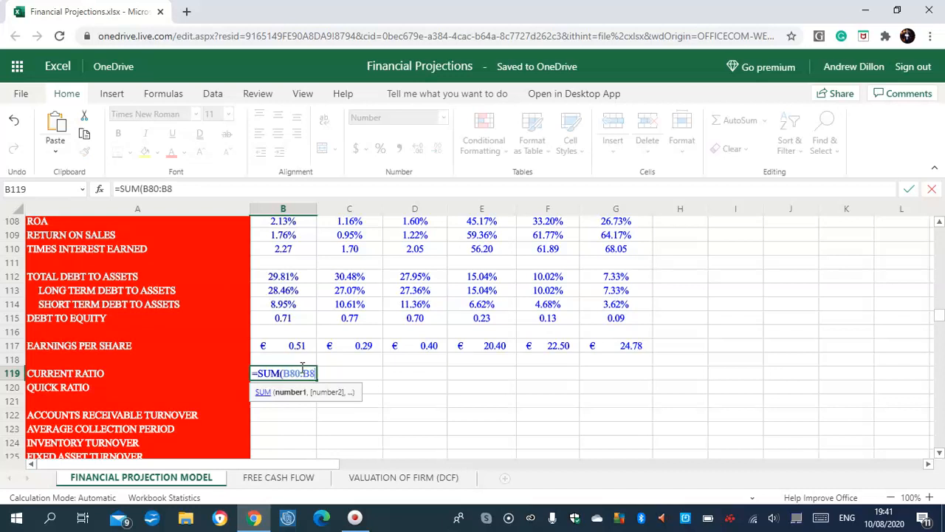
pyautogui.write('5)')
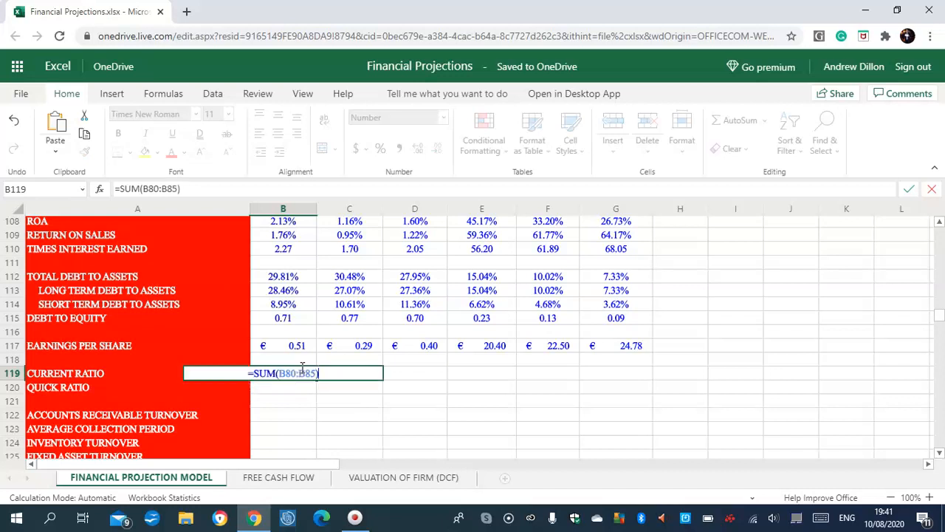
pyautogui.write('/SUM(')
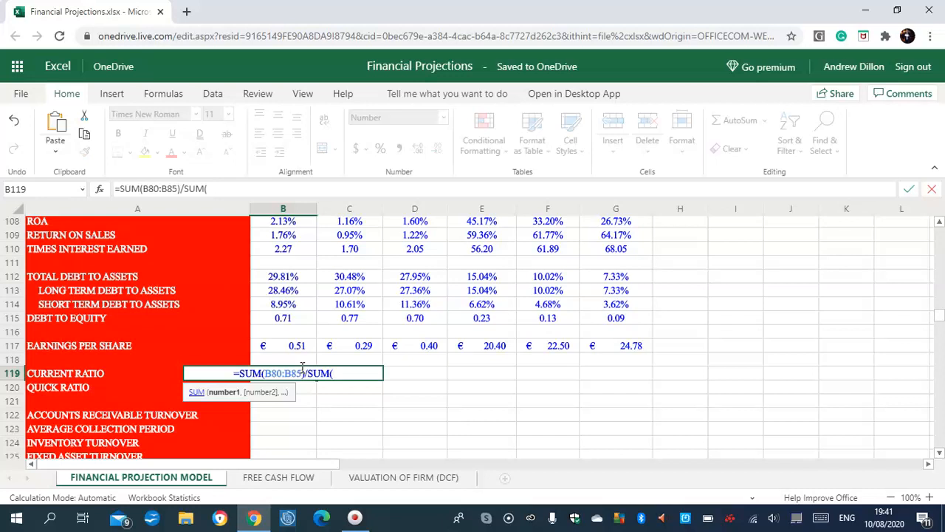
pyautogui.write('B90')
pyautogui.write(':B')
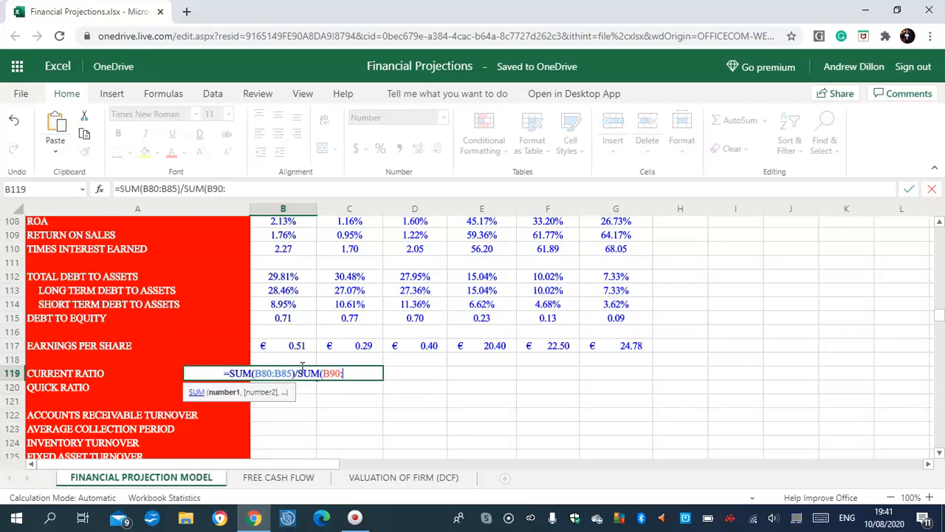
pyautogui.write('94')
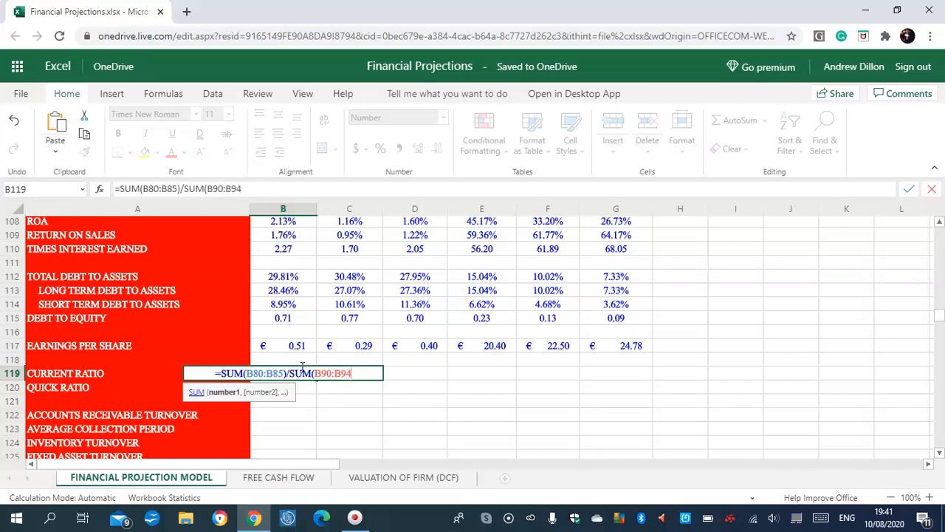
pyautogui.write(')')
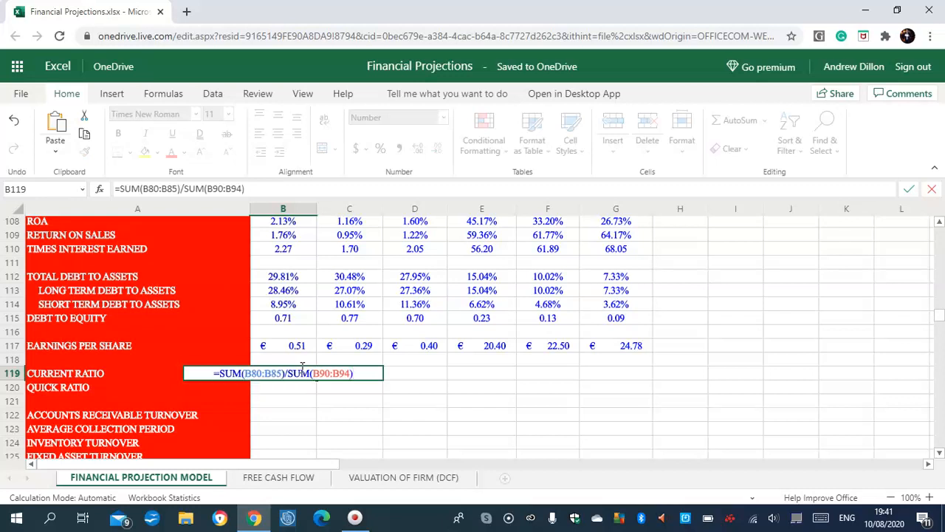
pyautogui.press('Return')
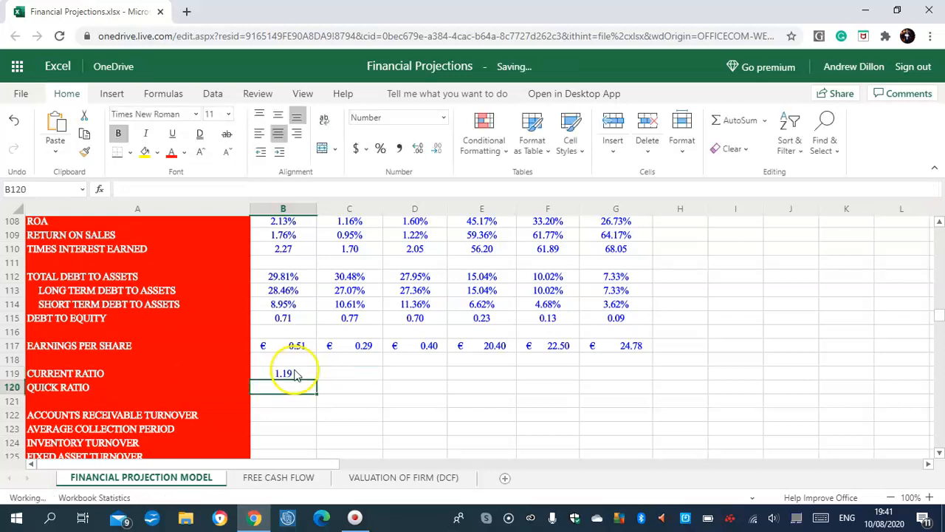
pyautogui.click(299, 376)
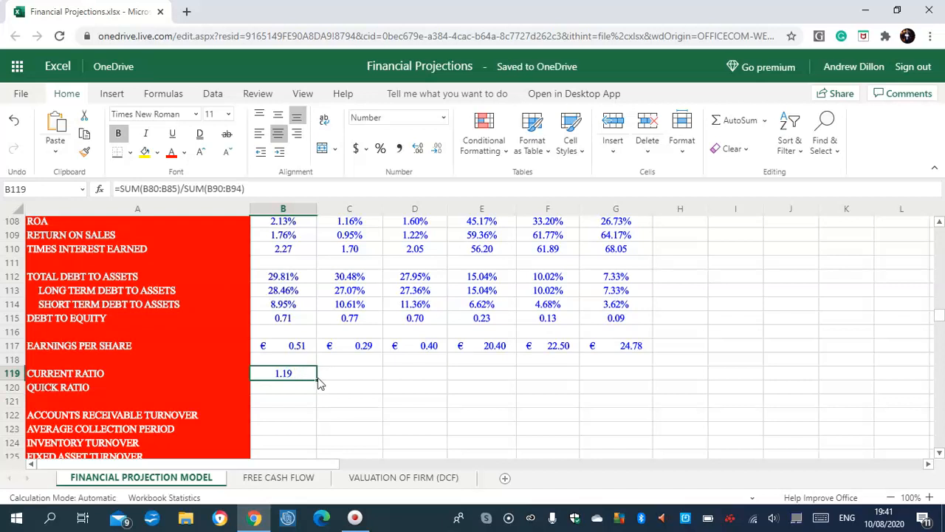
# - Fill the current ratio formula from B119 across the year columns to G119
pyautogui.moveTo(317, 379); pyautogui.dragTo(622, 373)
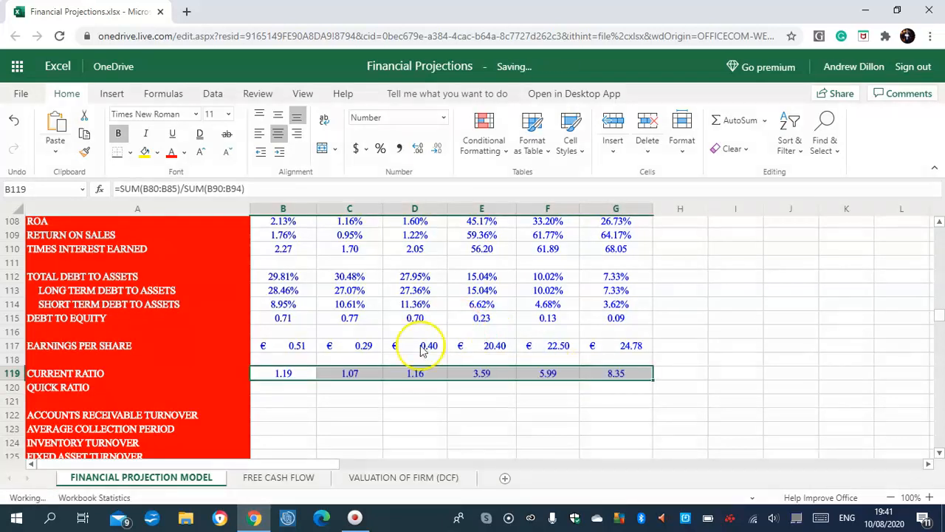
# - Calculate the quick ratio in B120 with =SUM(B80:B83)/SUM(B90:B94) and fill the formula across to G120
pyautogui.click(285, 390)
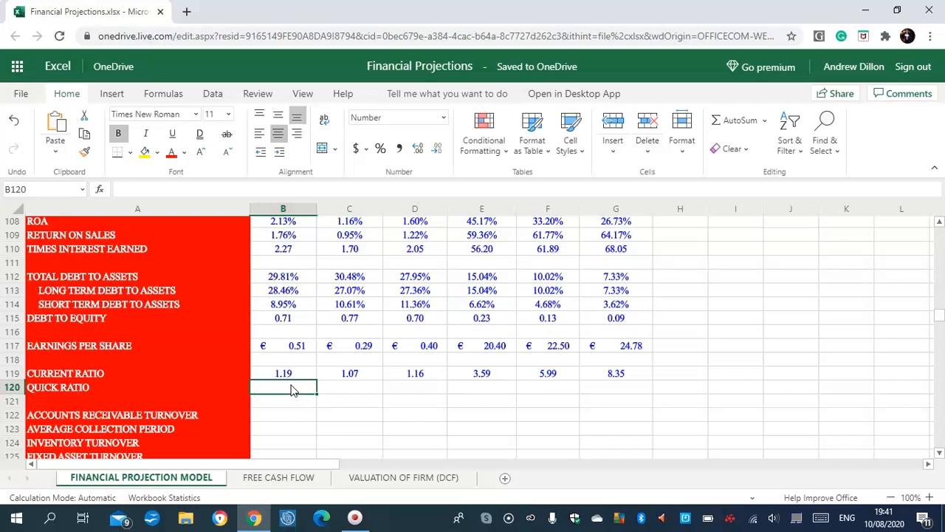
pyautogui.write('=SUM')
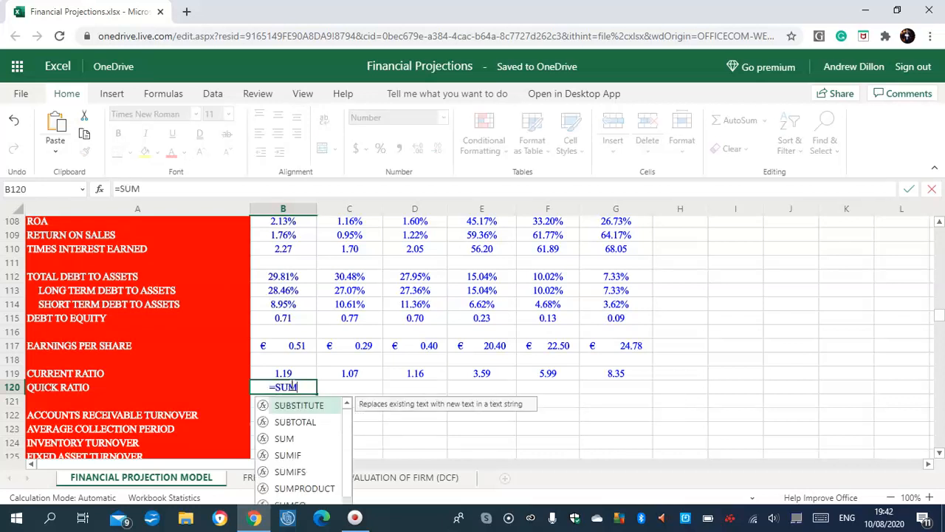
pyautogui.write('(')
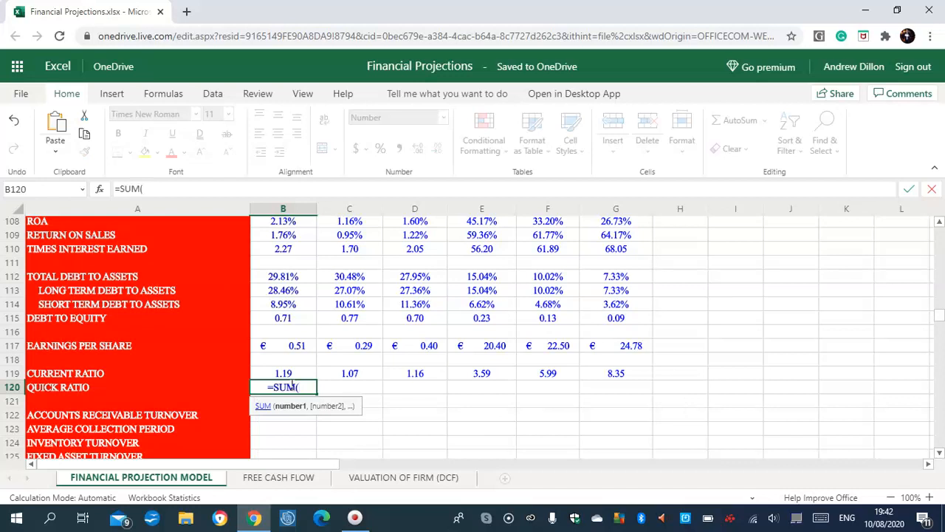
pyautogui.write('B80:B83)/SUM(')
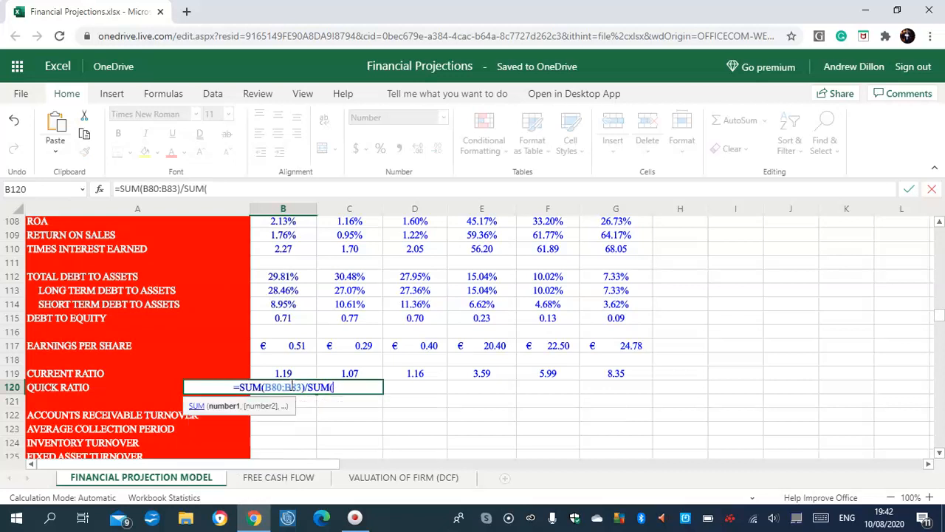
pyautogui.write('B90:')
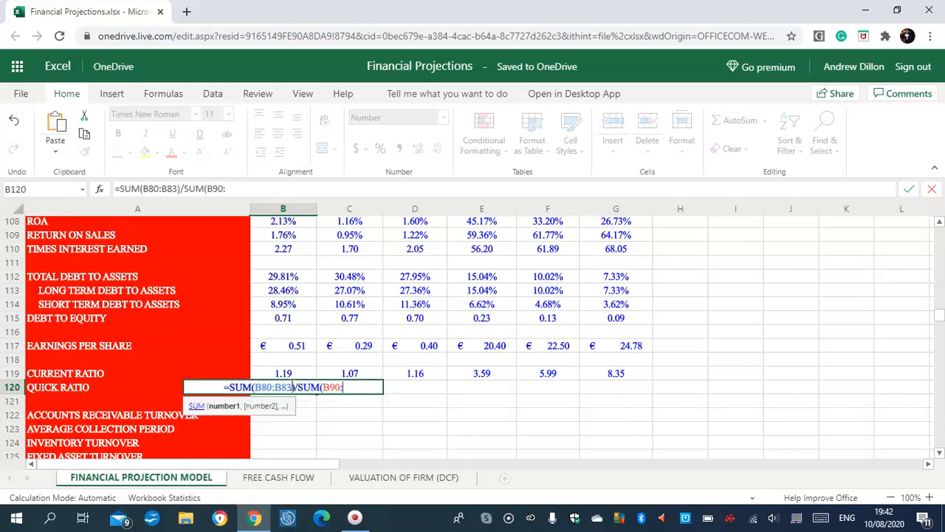
pyautogui.write('B94)')
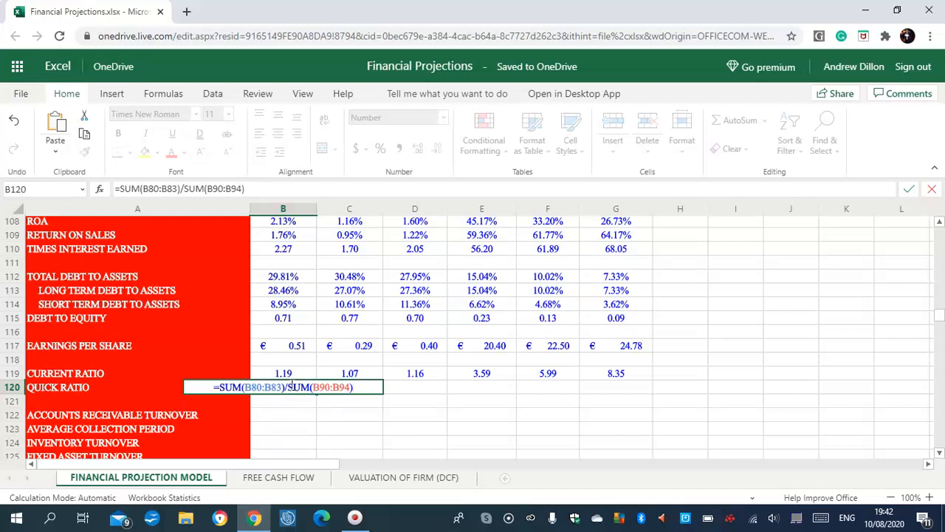
pyautogui.press('Return')
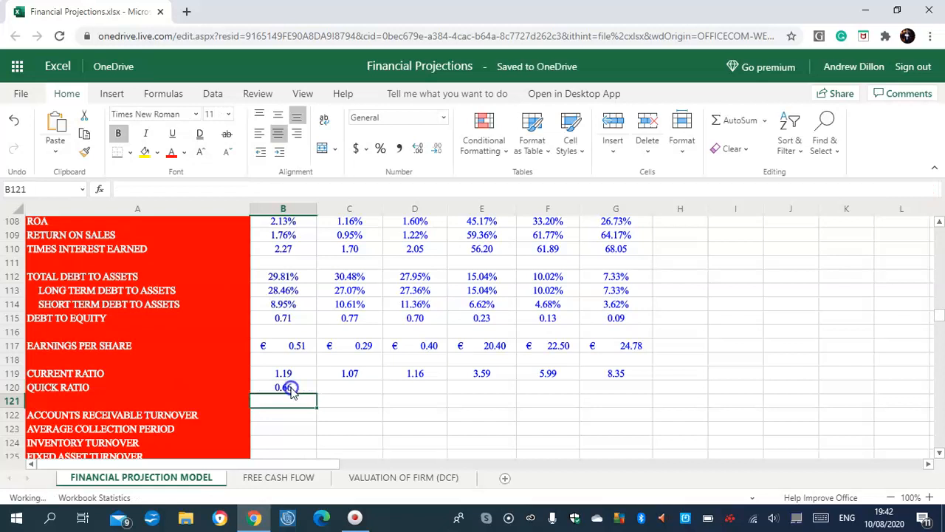
pyautogui.click(291, 389)
pyautogui.moveTo(316, 393); pyautogui.dragTo(625, 403)
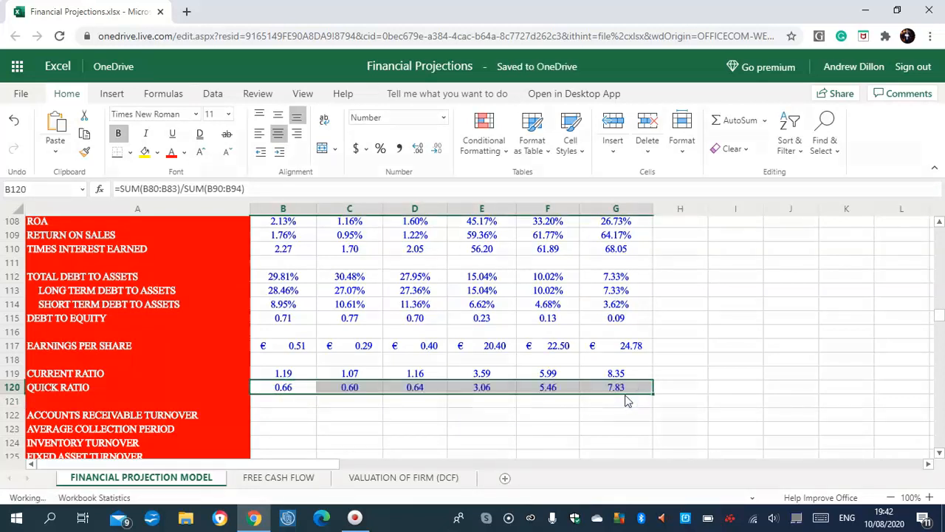
pyautogui.click(547, 387)
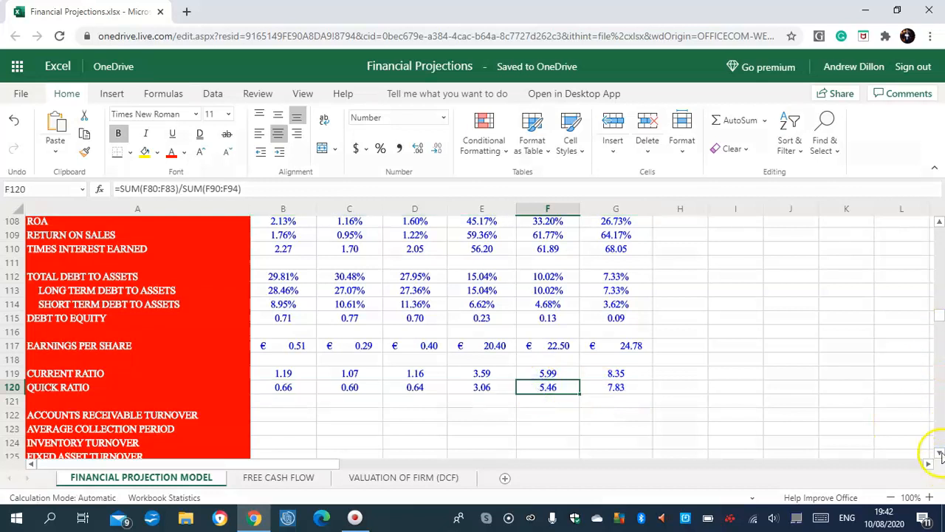
# - Calculate accounts receivable turnover in B122 with =B62/B83 and fill the formula across to G122
pyautogui.scroll(-4, 939, 453)
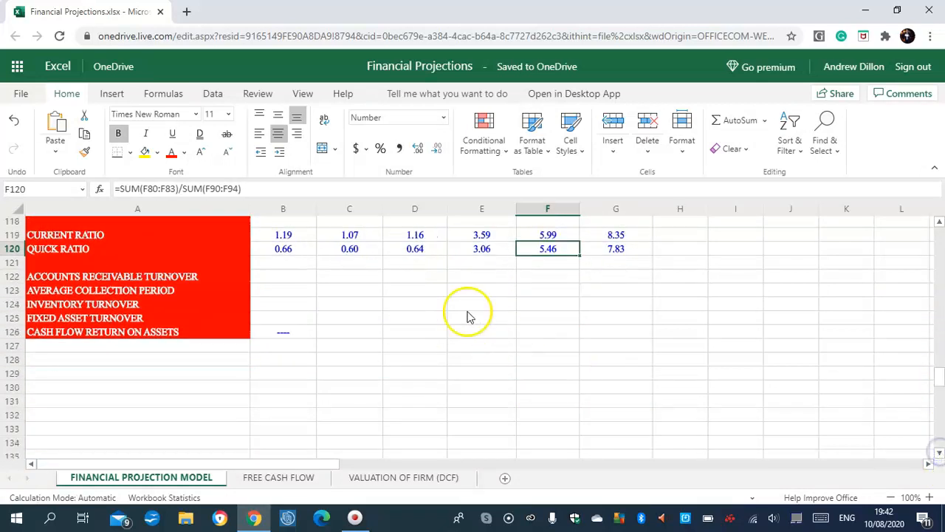
pyautogui.click(277, 277)
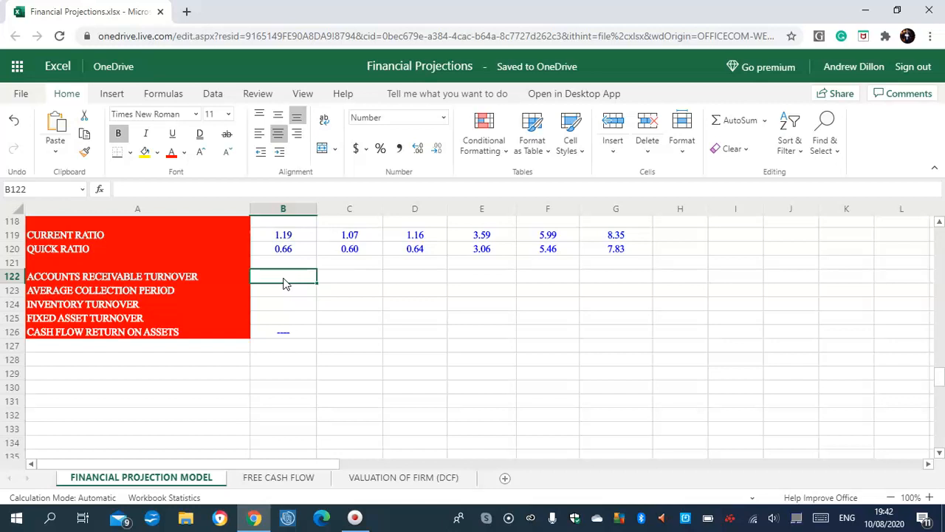
pyautogui.write('=')
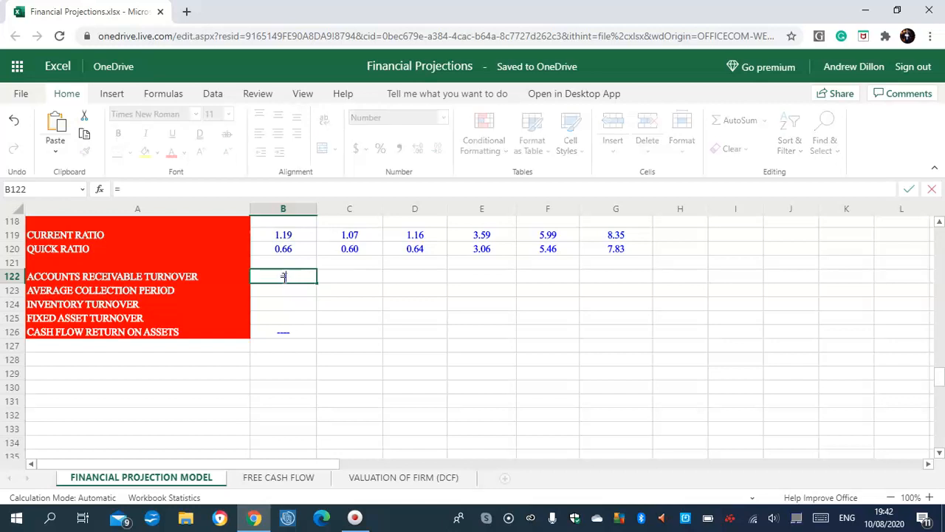
pyautogui.write('B62/B83')
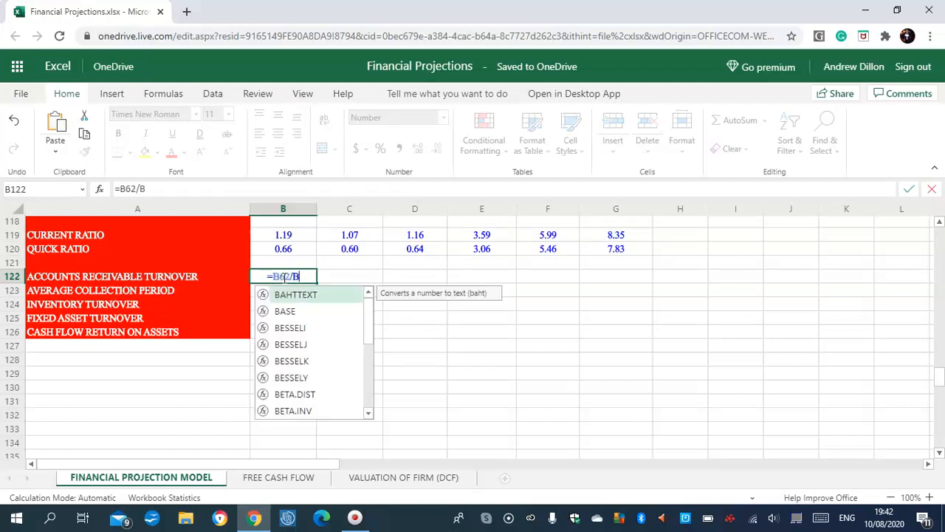
pyautogui.press('Return')
pyautogui.click(291, 278)
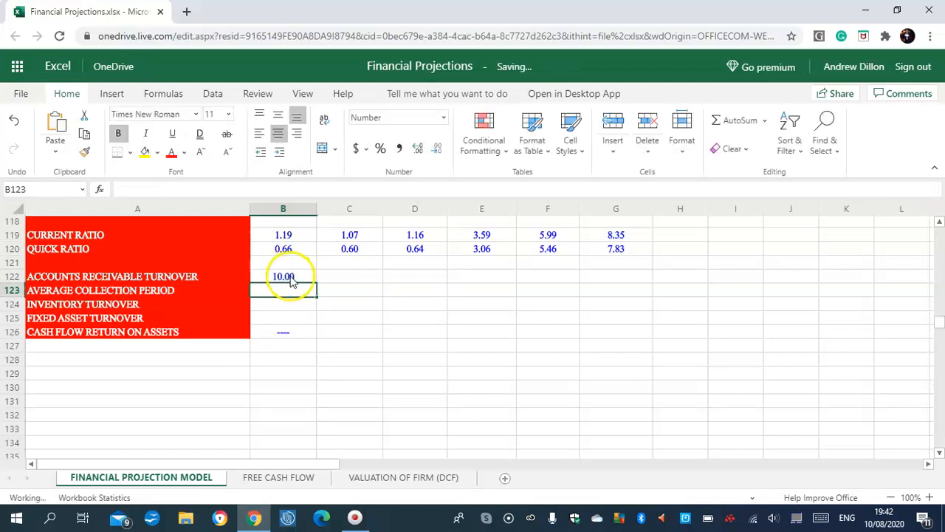
pyautogui.click(289, 277)
pyautogui.moveTo(420, 274); pyautogui.dragTo(612, 273)
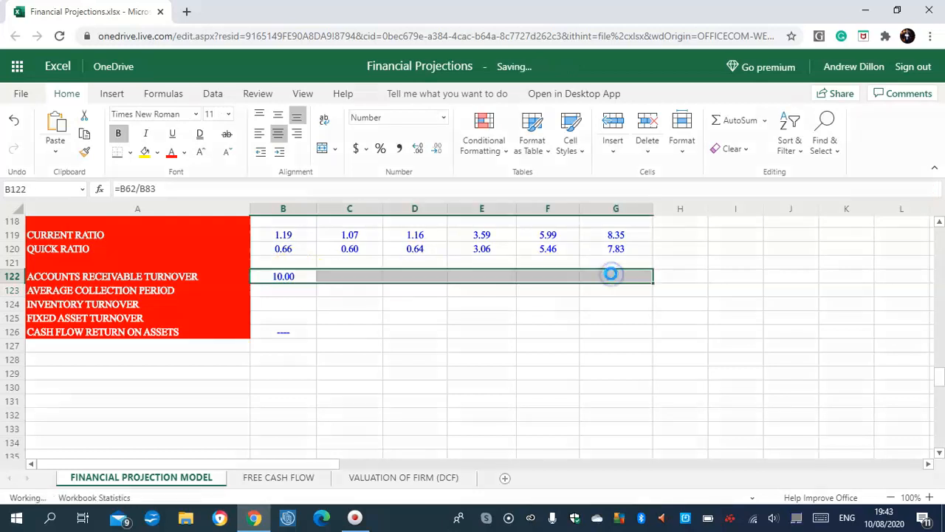
# - Calculate the average collection period in B123 with =B83/(B62/365) and fill the formula across to G123
pyautogui.click(289, 293)
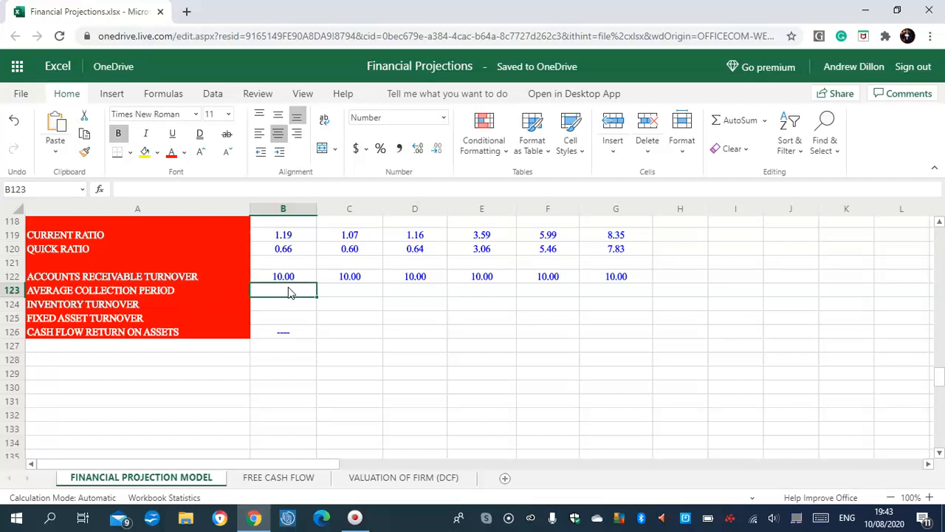
pyautogui.write('=B83/(B6')
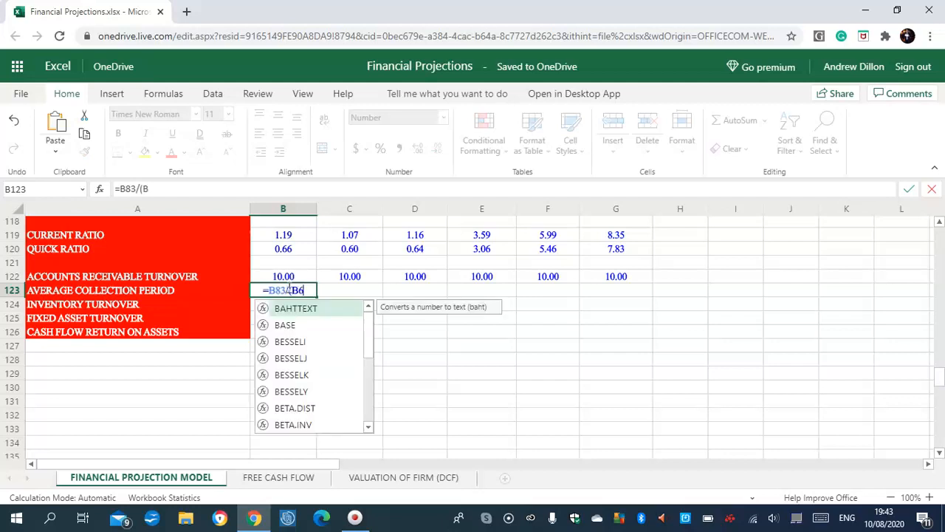
pyautogui.write('2')
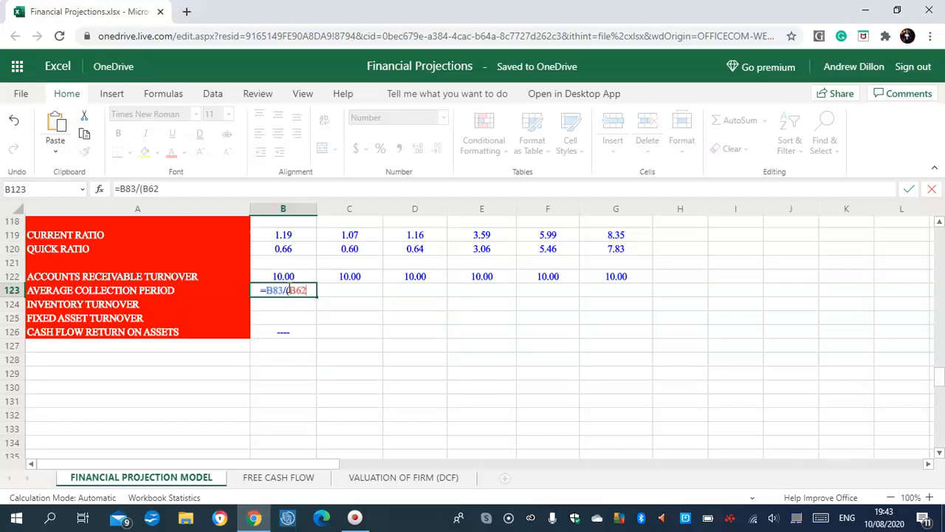
pyautogui.write('/365')
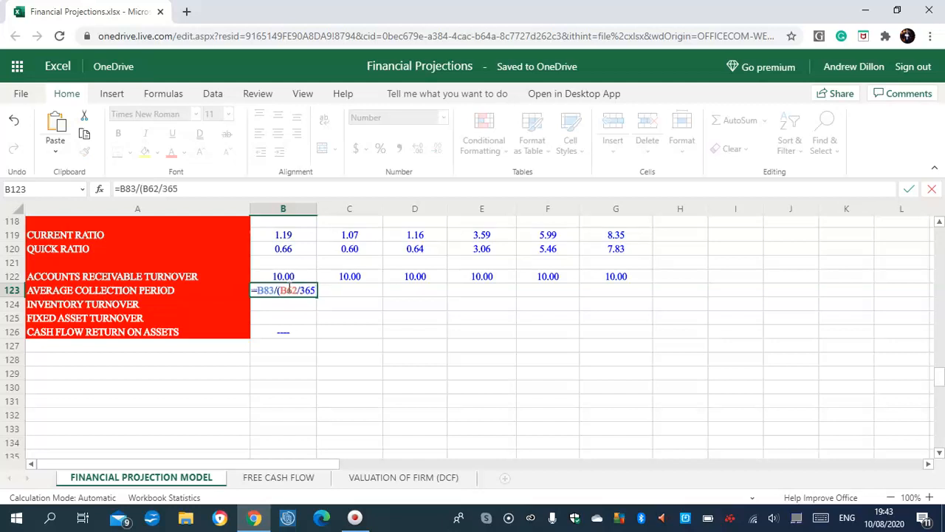
pyautogui.write(')')
pyautogui.press('Return')
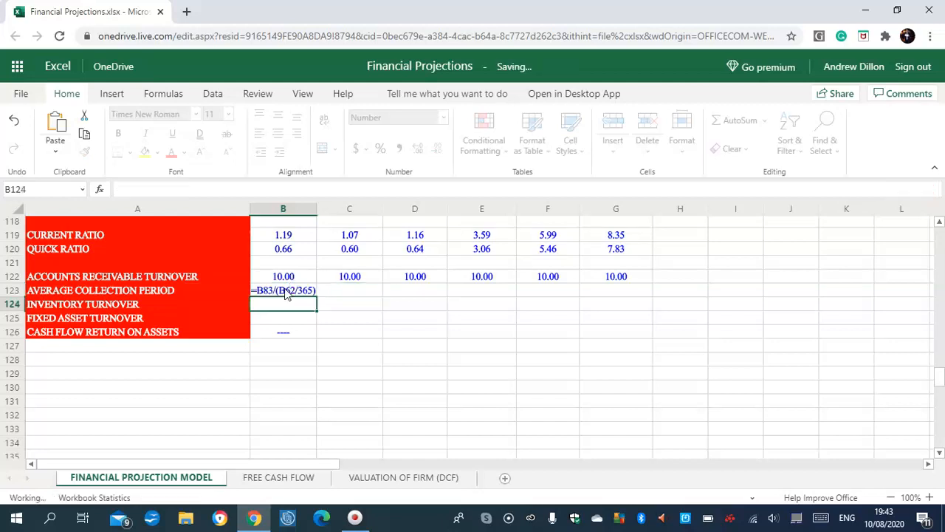
pyautogui.click(312, 295)
pyautogui.moveTo(312, 295); pyautogui.dragTo(612, 296)
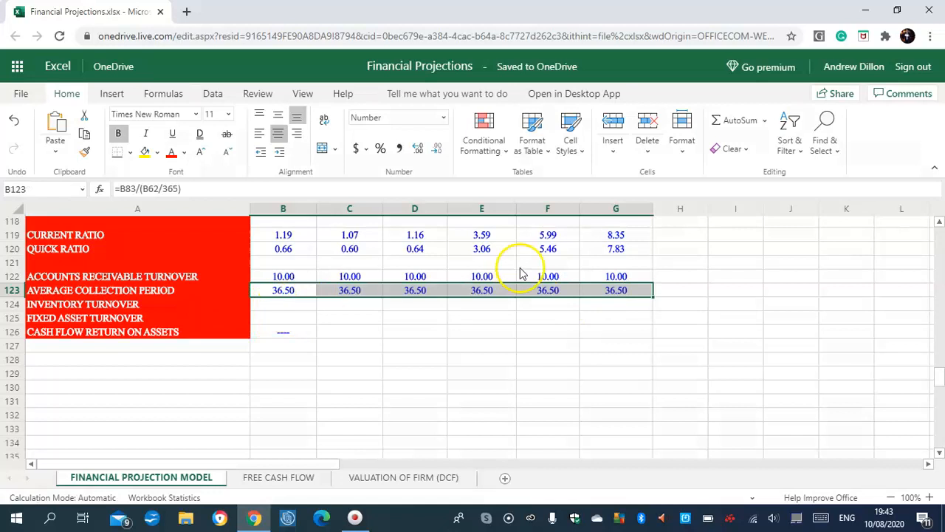
pyautogui.click(496, 289)
# - Calculate inventory turnover in B124 with =B64/B84 and fill the formula across to G124
pyautogui.click(297, 306)
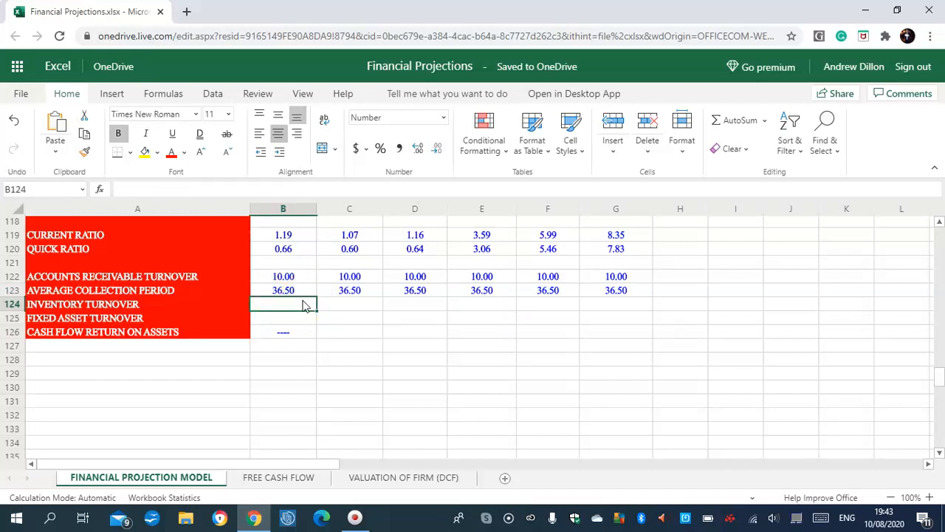
pyautogui.write('=B6')
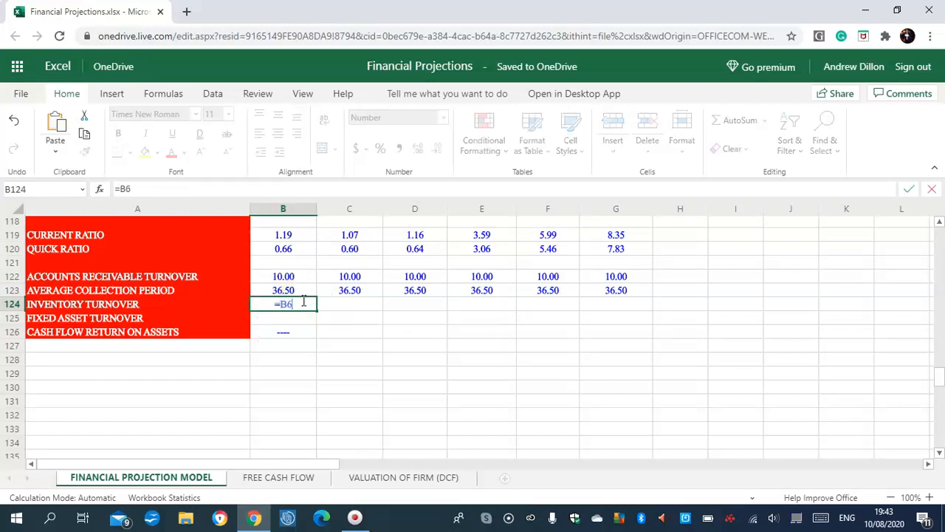
pyautogui.write('4/B84')
pyautogui.press('Return')
pyautogui.click(288, 305)
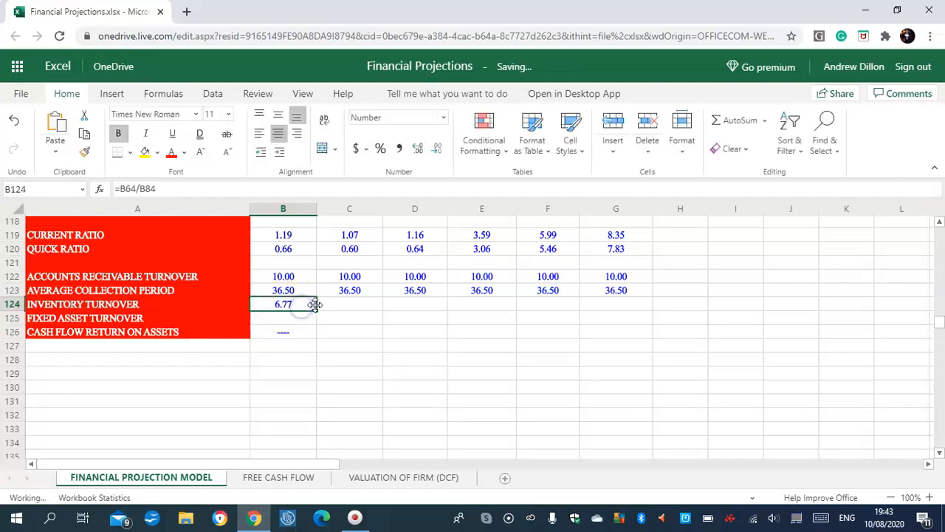
pyautogui.moveTo(315, 305); pyautogui.dragTo(597, 306)
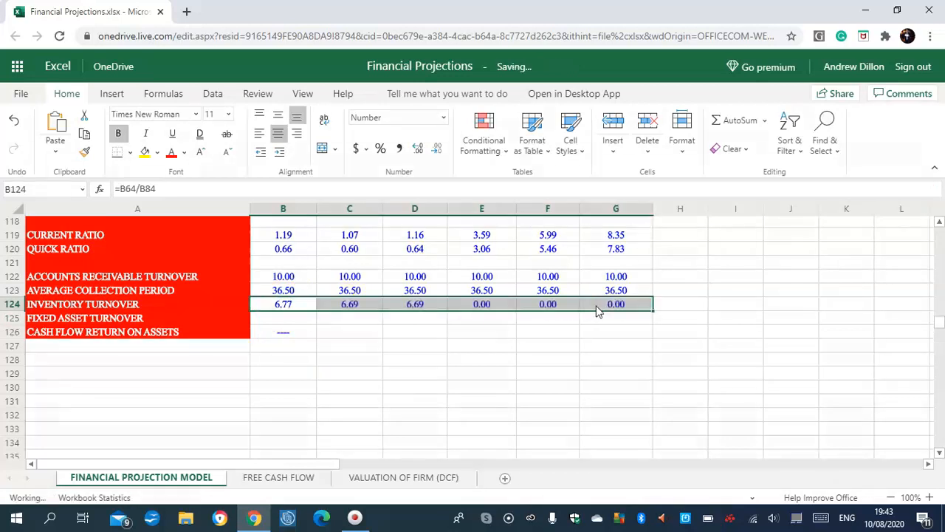
# - Calculate fixed asset turnover in B125 with =B62/(B86+B87) and fill the formula across to G125
pyautogui.click(283, 319)
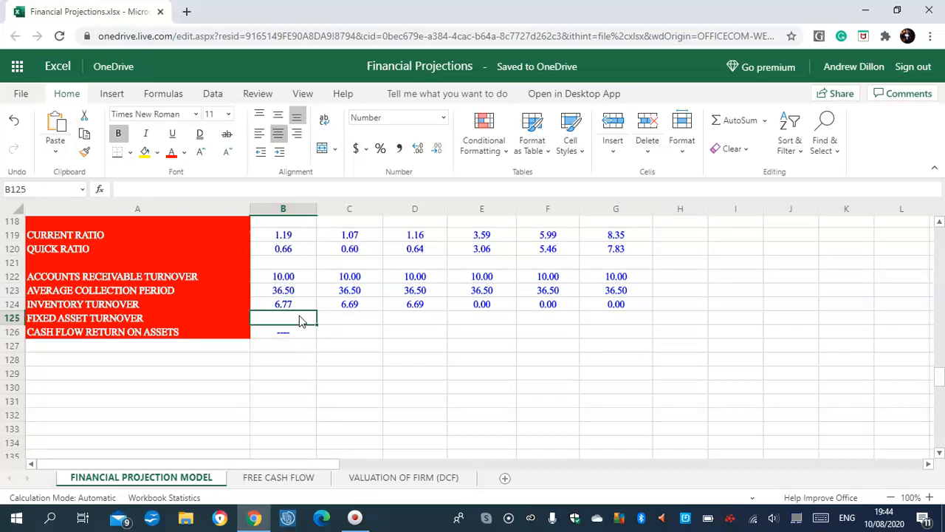
pyautogui.write('=B6')
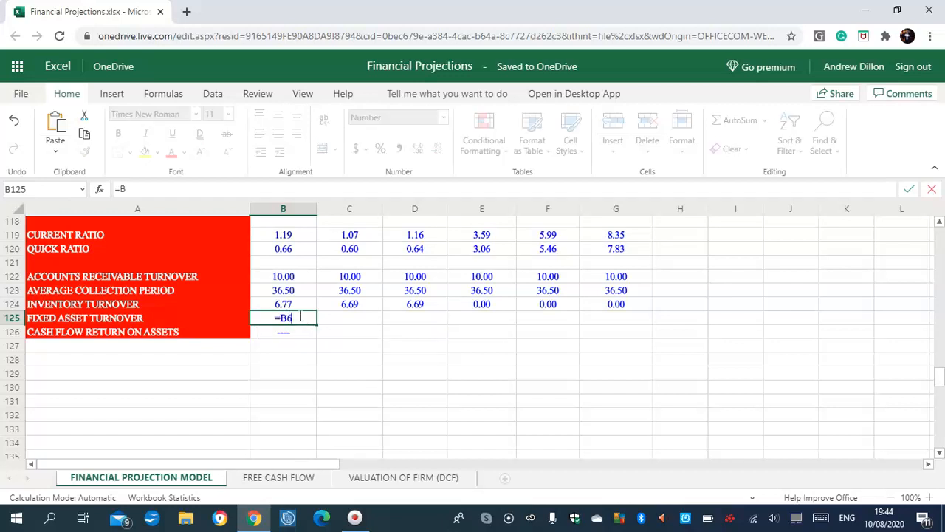
pyautogui.write('2')
pyautogui.write('/(B86+')
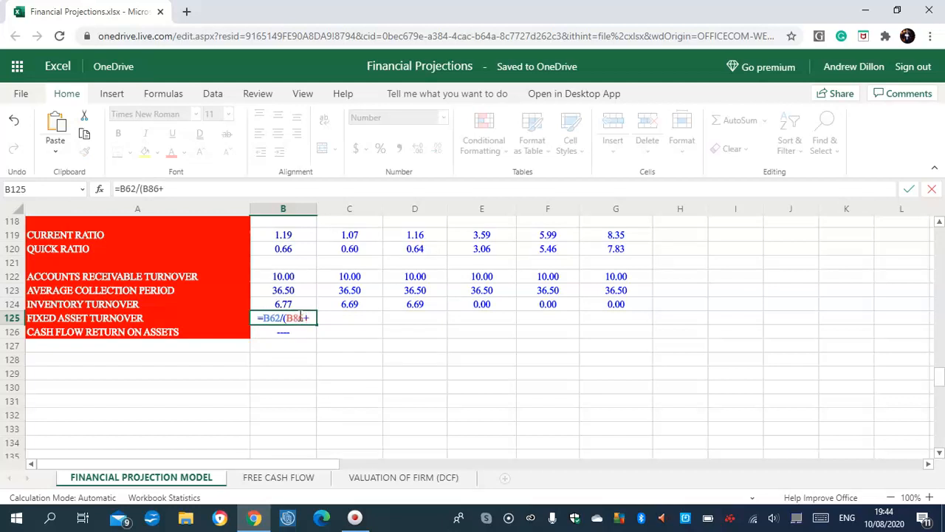
pyautogui.write('B87)')
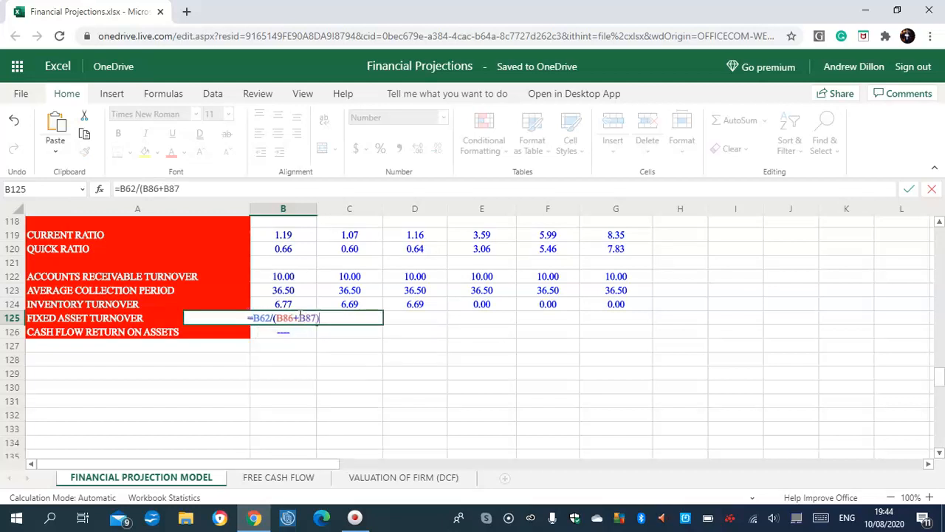
pyautogui.press('Return')
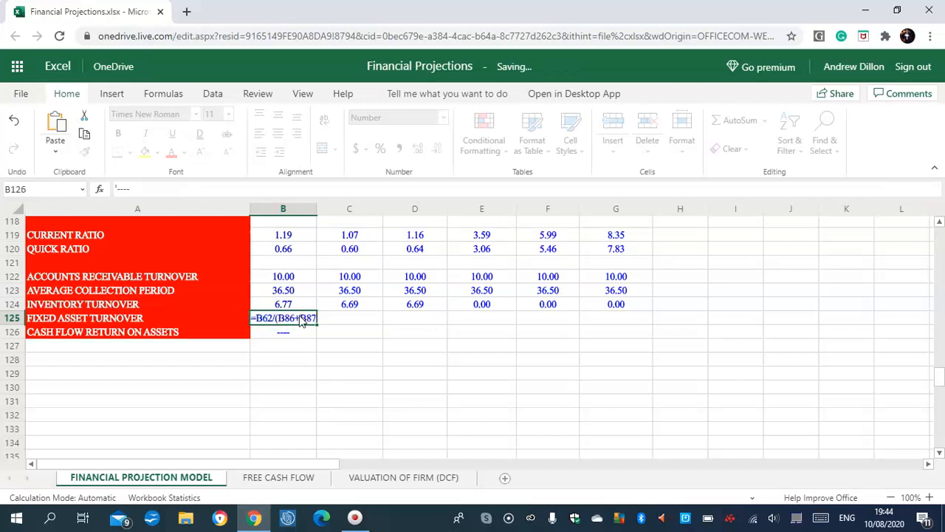
pyautogui.click(303, 318)
pyautogui.moveTo(317, 325); pyautogui.dragTo(591, 316)
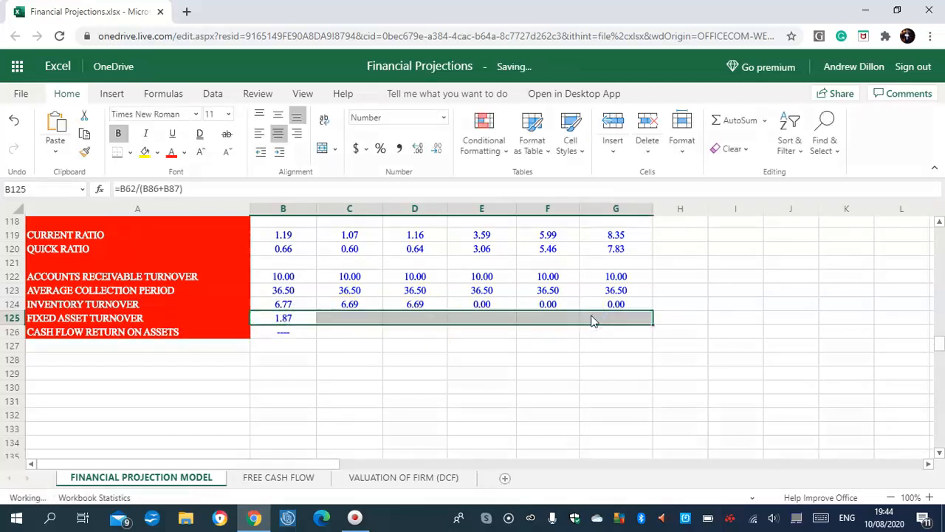
# - Calculate cash flow return on assets in C126 with ='FREE CASH FLOW'!D$14/C$88
pyautogui.click(348, 333)
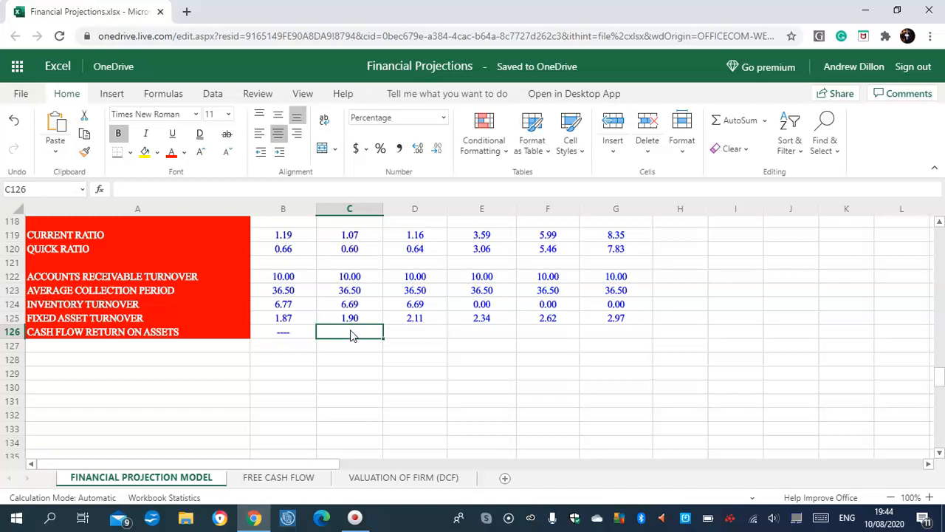
pyautogui.write('=')
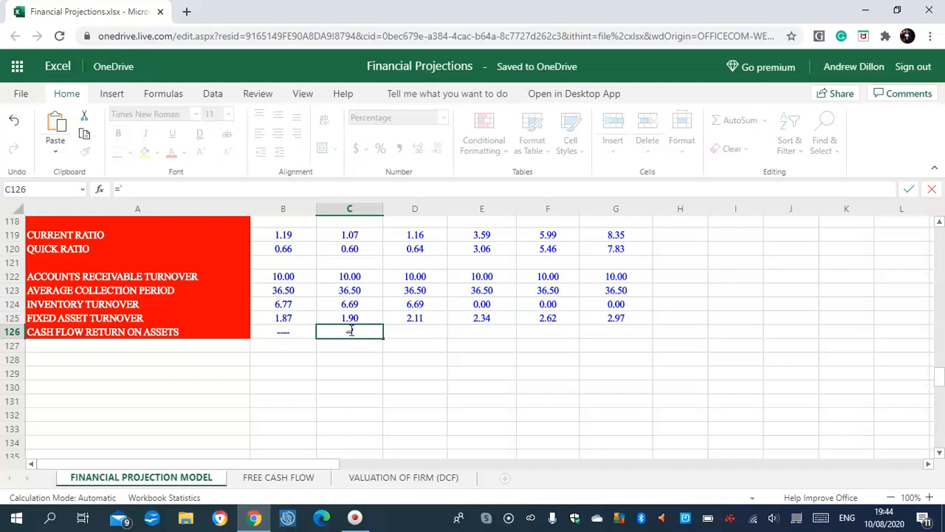
pyautogui.write("'FREE CASH FLOW")
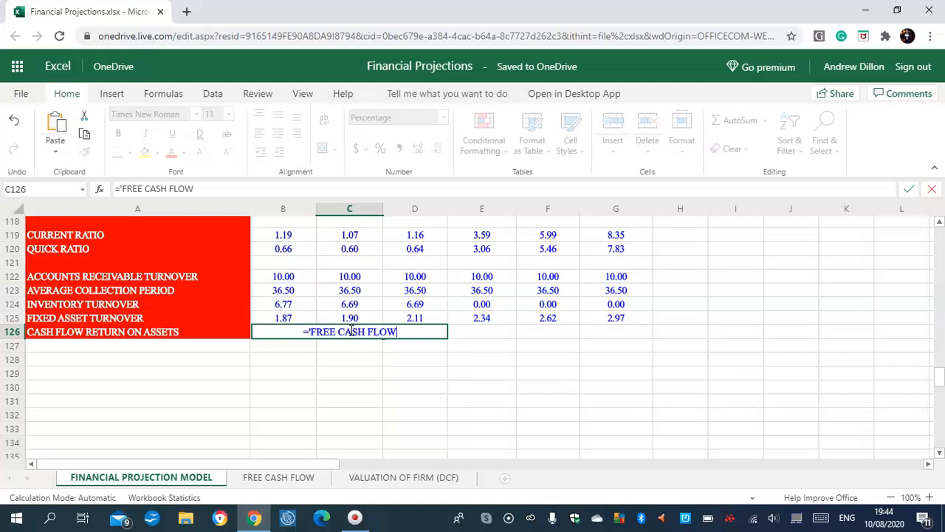
pyautogui.write("'")
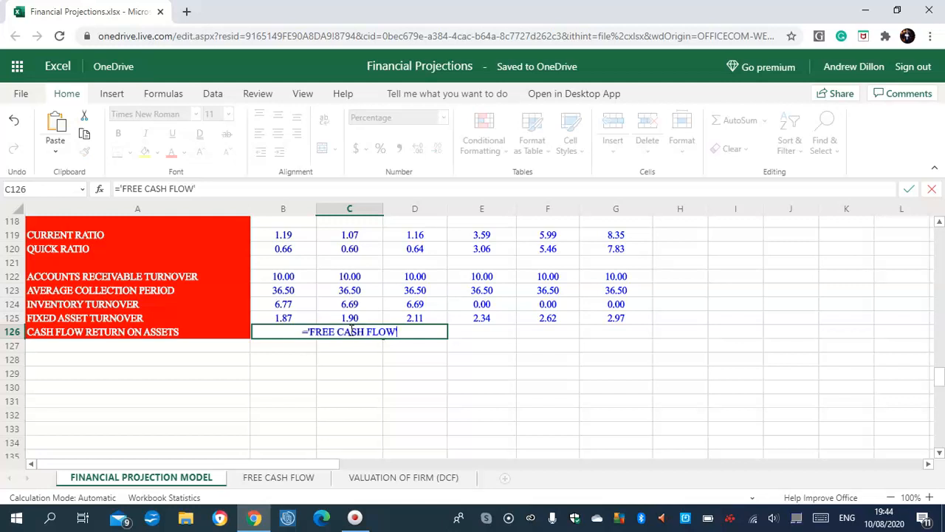
pyautogui.write('!')
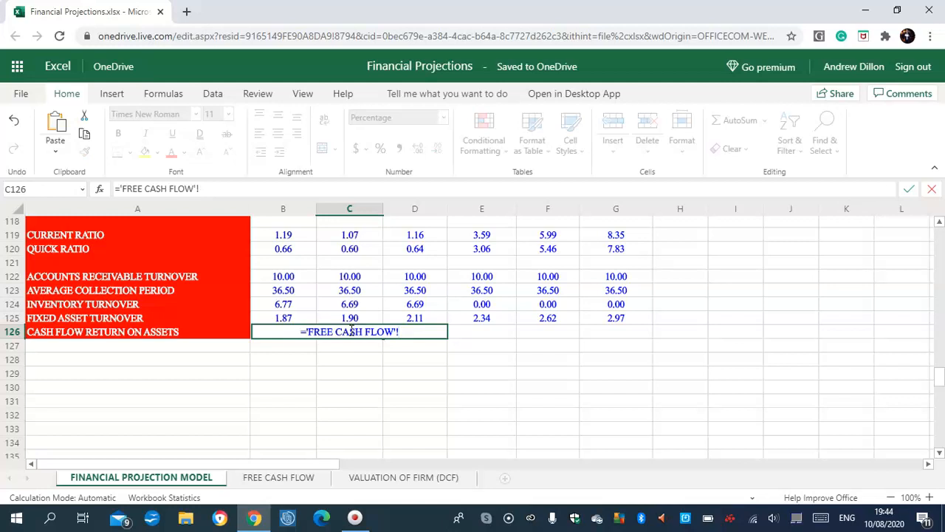
pyautogui.write('D$14/C')
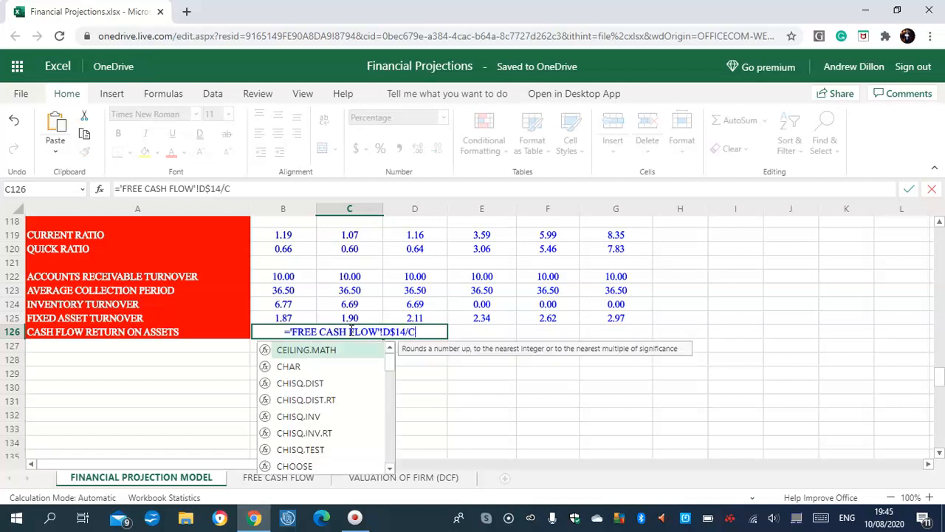
pyautogui.write('$88')
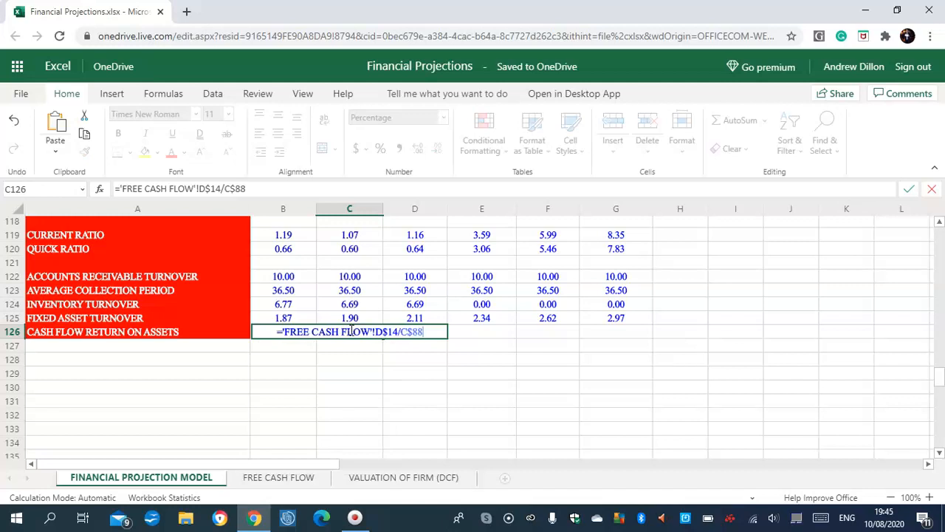
pyautogui.press('Return')
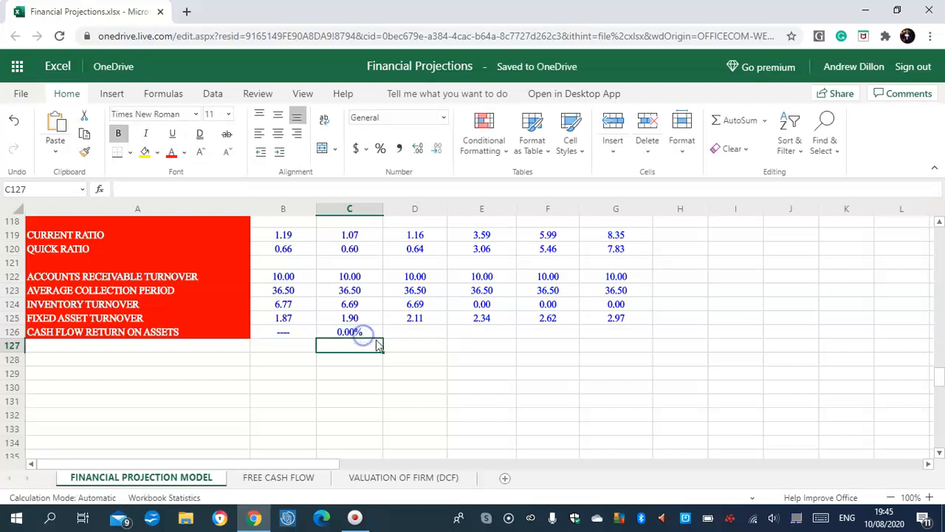
# - Fill the cash flow return on assets formula from C126 across to G126 and check the copied references
pyautogui.click(361, 332)
pyautogui.moveTo(383, 338); pyautogui.dragTo(632, 344)
pyautogui.click(607, 331)
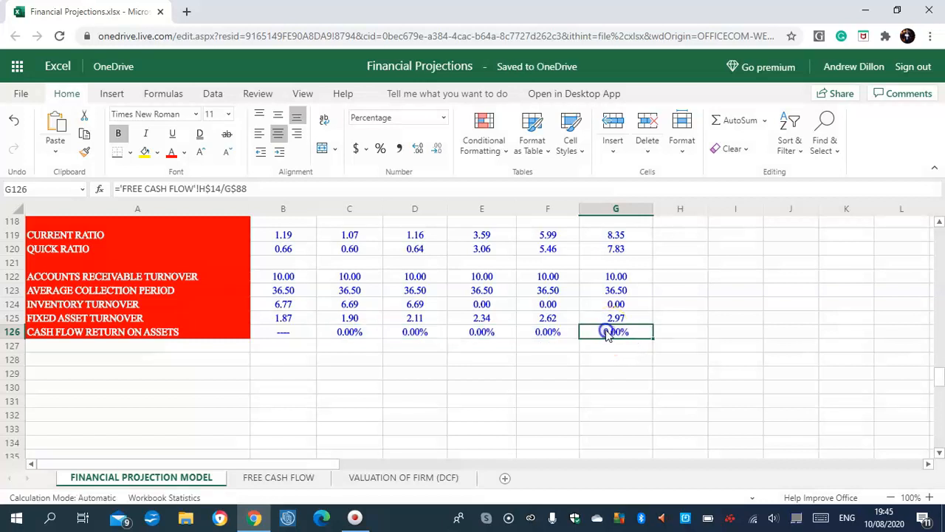
pyautogui.click(359, 334)
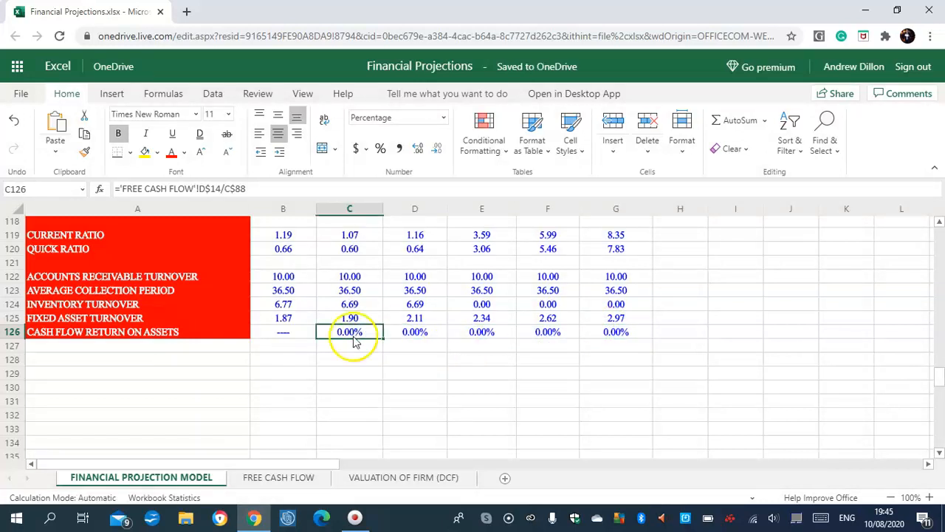
pyautogui.click(286, 479)
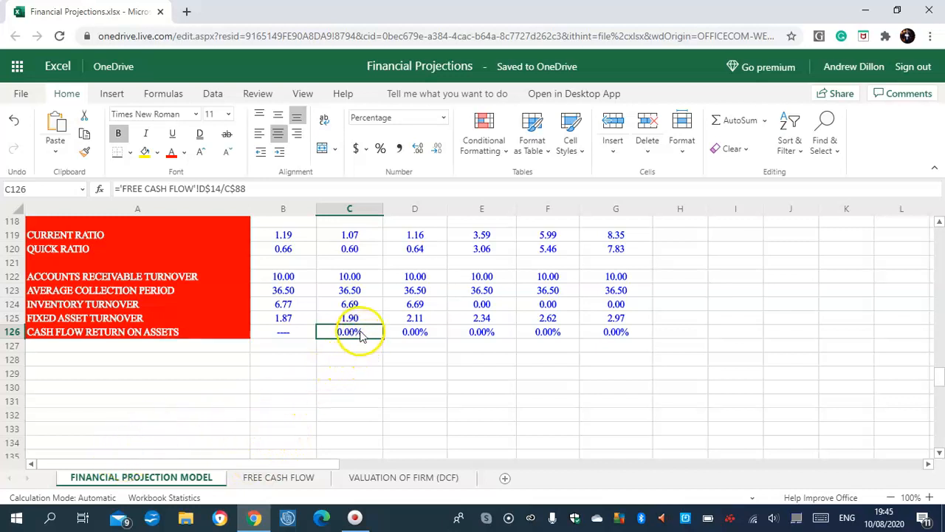
pyautogui.click(617, 332)
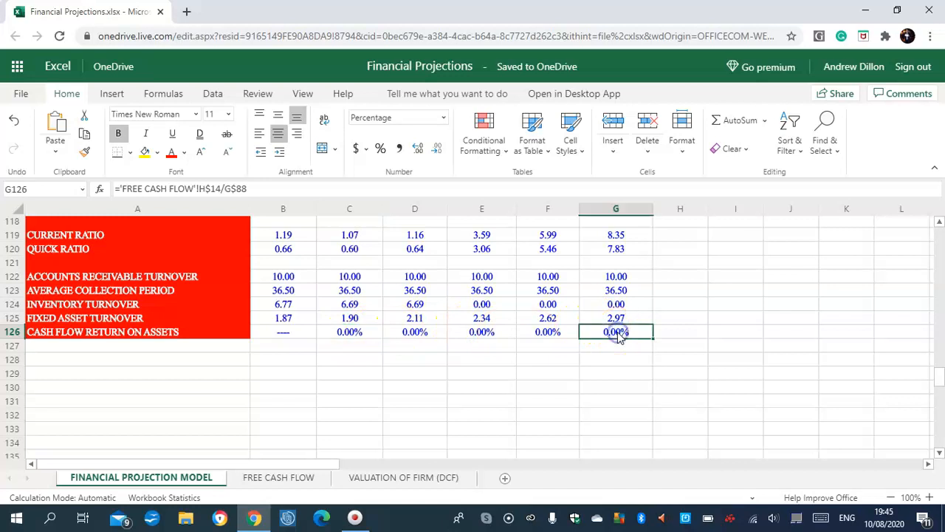
# - Open the FREE CASH FLOW sheet and examine the year header formulas in row 6 and the EBIT row's descriptions
pyautogui.click(281, 478)
pyautogui.moveTo(938, 377); pyautogui.dragTo(940, 238)
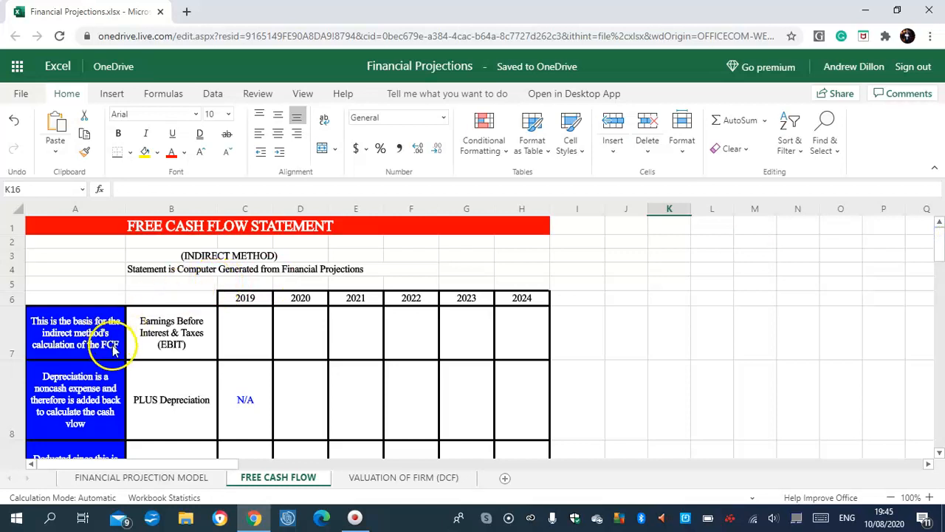
pyautogui.click(251, 299)
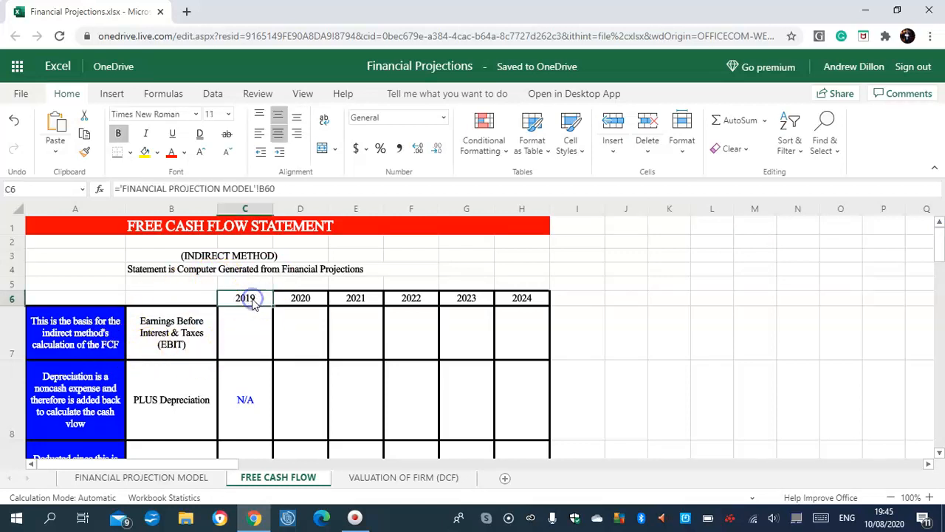
pyautogui.click(301, 298)
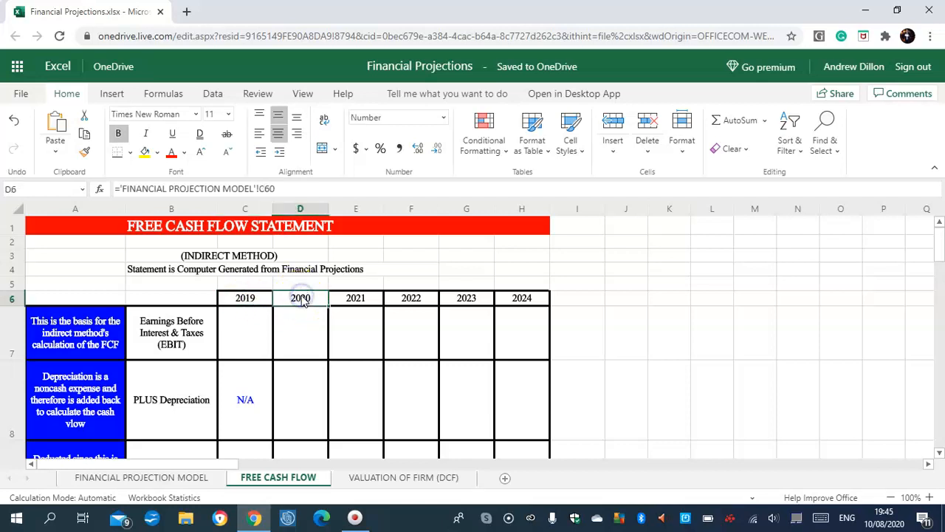
pyautogui.click(355, 300)
pyautogui.click(253, 300)
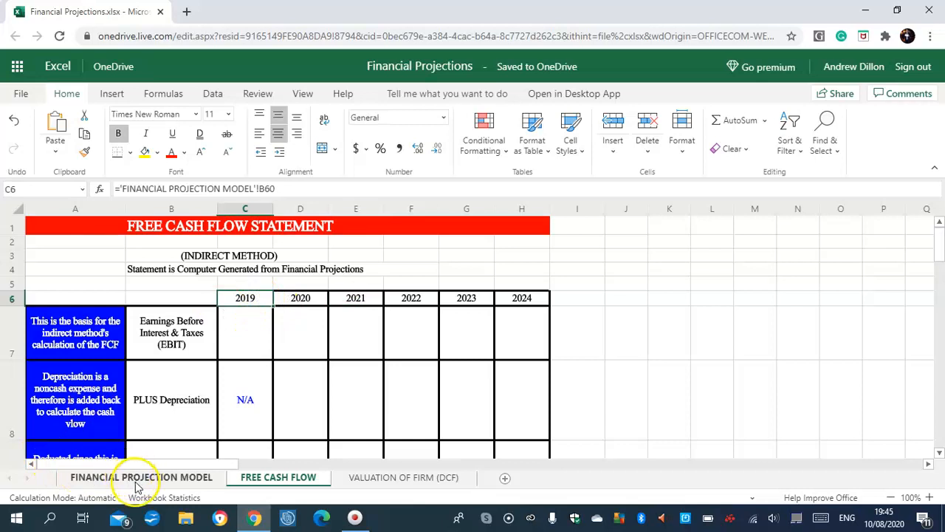
pyautogui.click(159, 337)
pyautogui.click(79, 351)
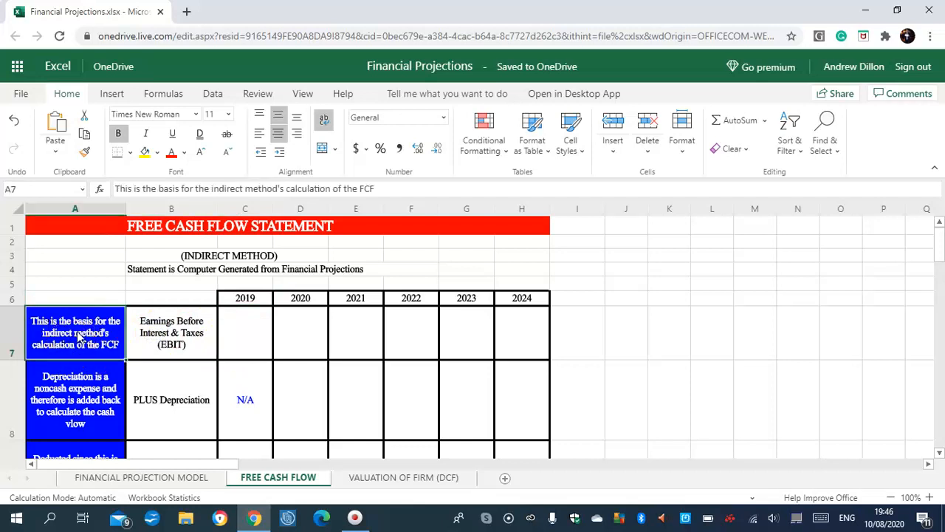
pyautogui.click(157, 342)
pyautogui.click(170, 336)
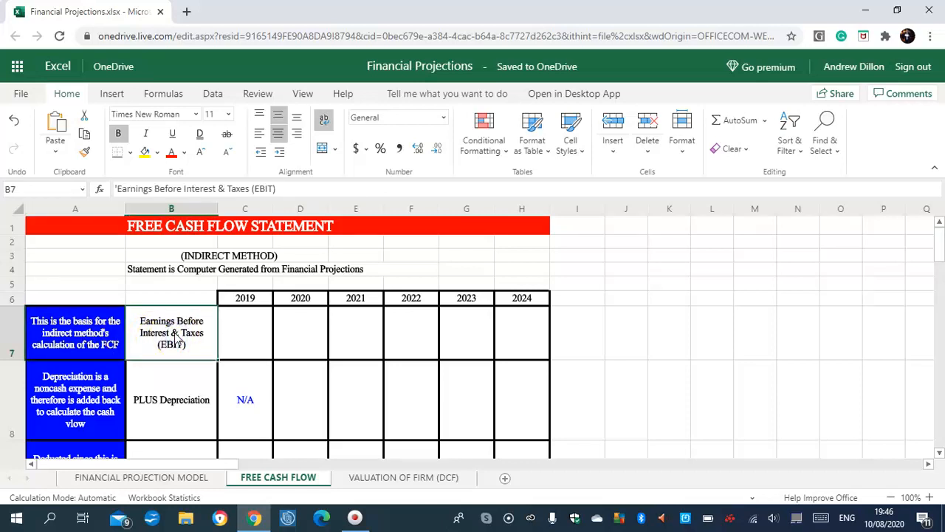
# - Link the 2019 EBIT cell C7 to the projection model with ='FINANCIAL PROJECTION MODEL'!B70
pyautogui.click(248, 336)
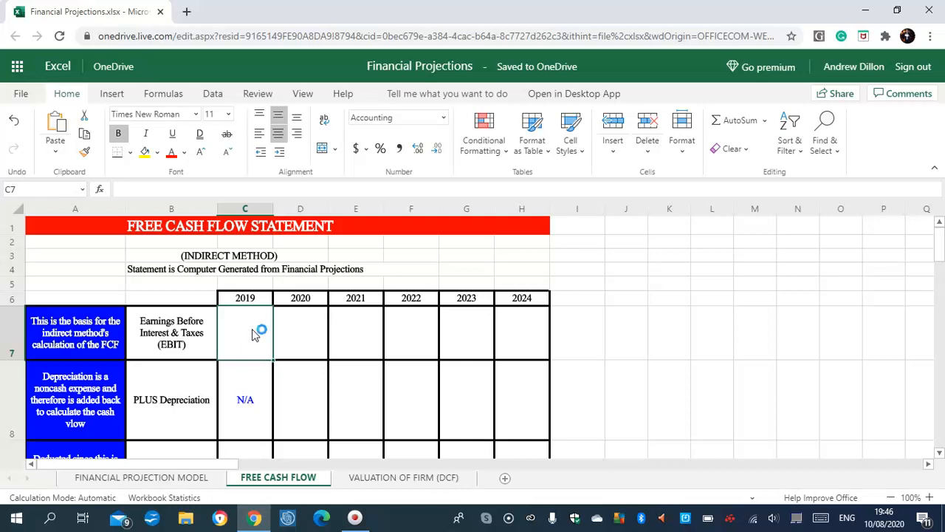
pyautogui.write('=')
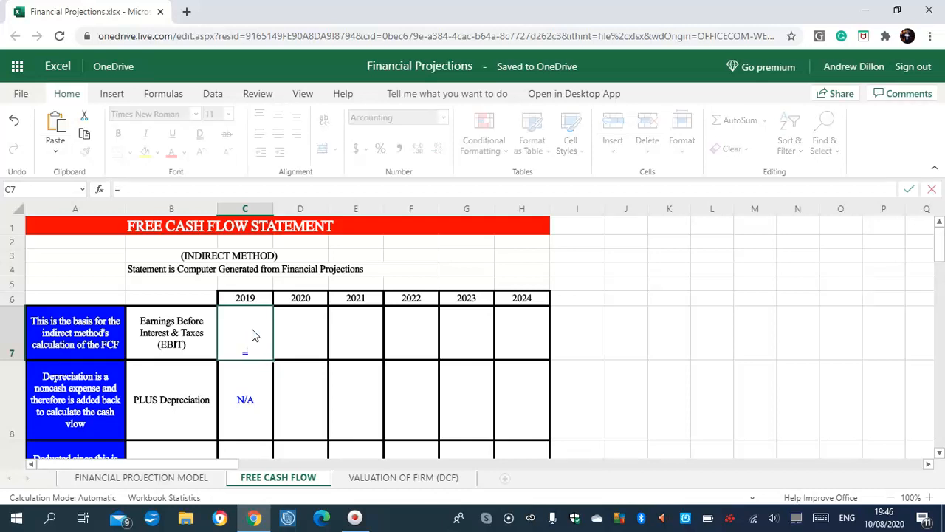
pyautogui.write("'FINANC")
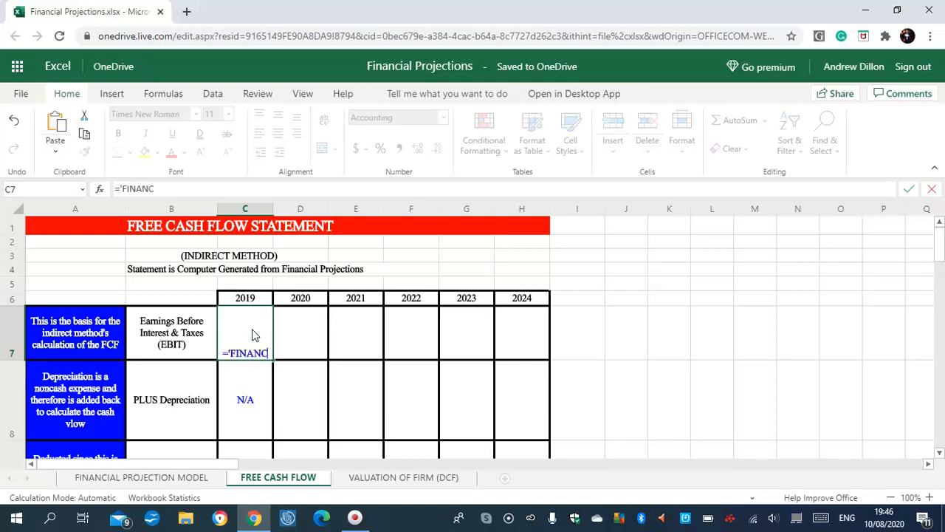
pyautogui.write('IAL ')
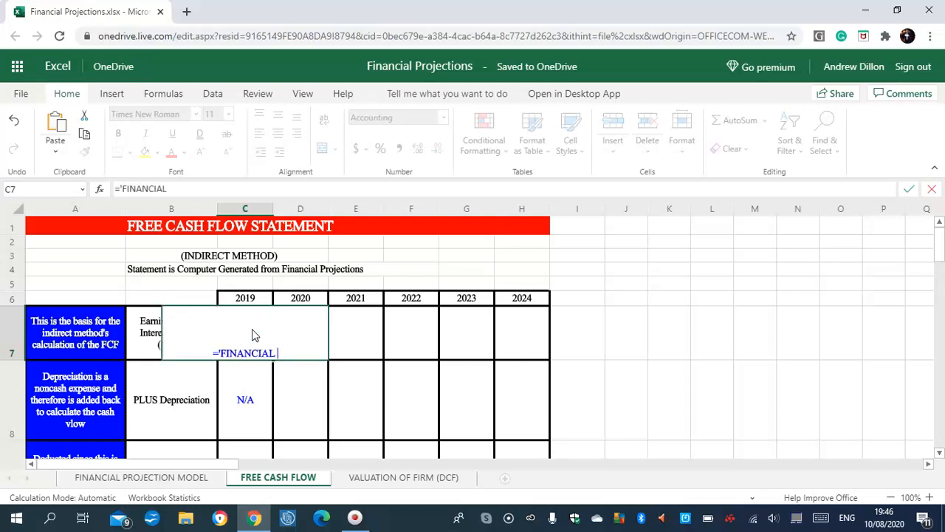
pyautogui.write('PROJECTION ')
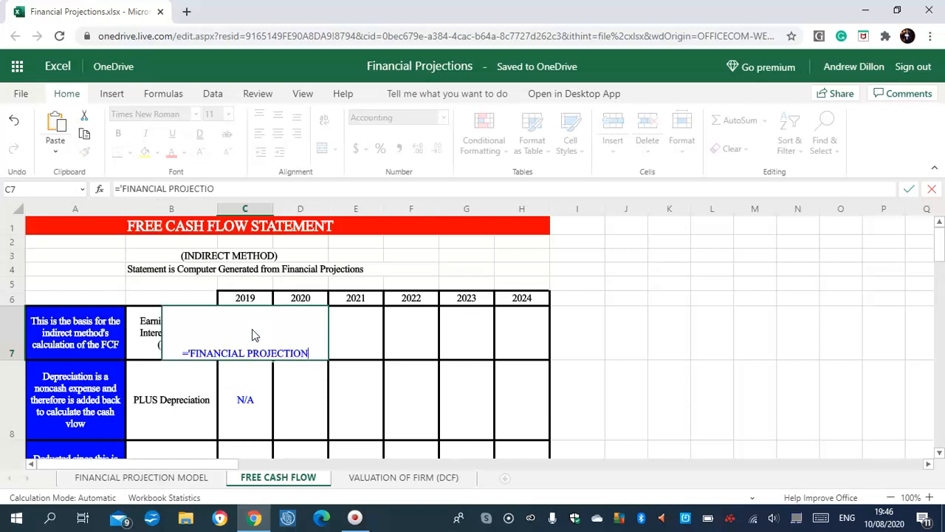
pyautogui.write('MODEL')
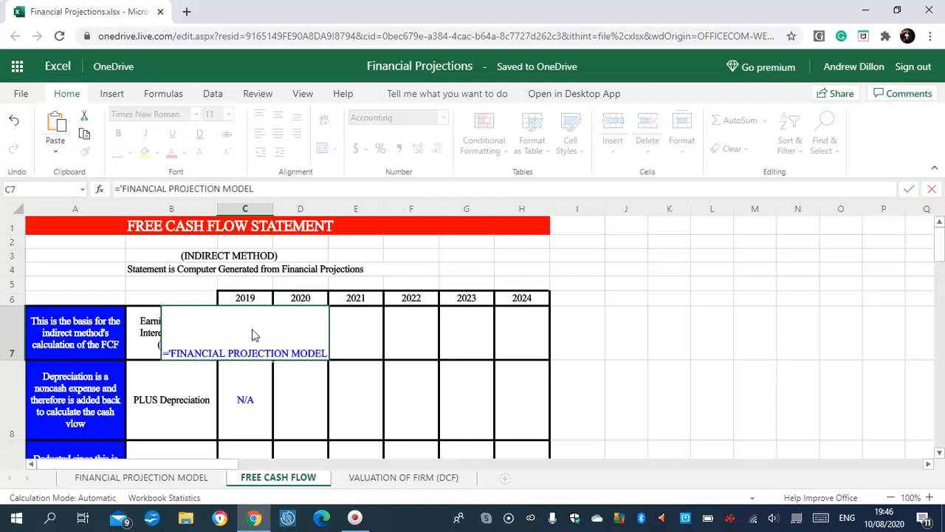
pyautogui.write("'!")
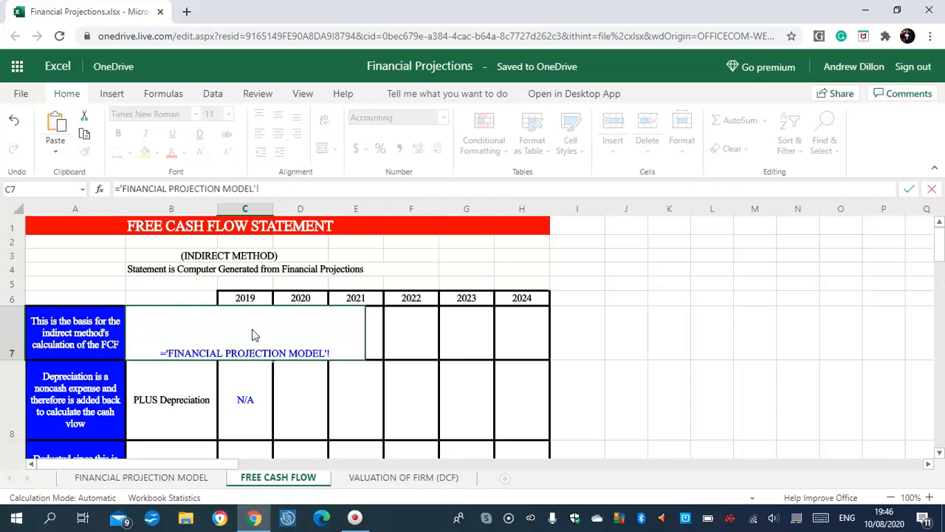
pyautogui.write('B7')
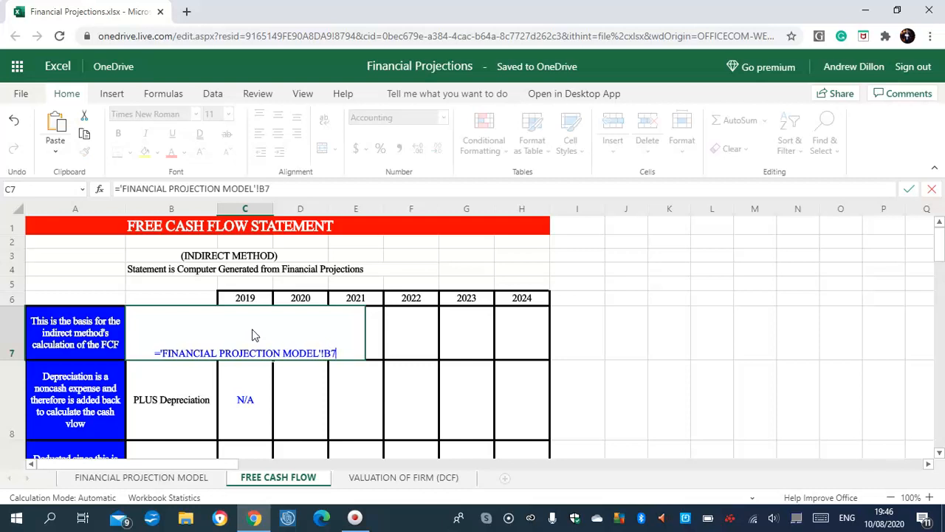
pyautogui.write('0')
pyautogui.press('Return')
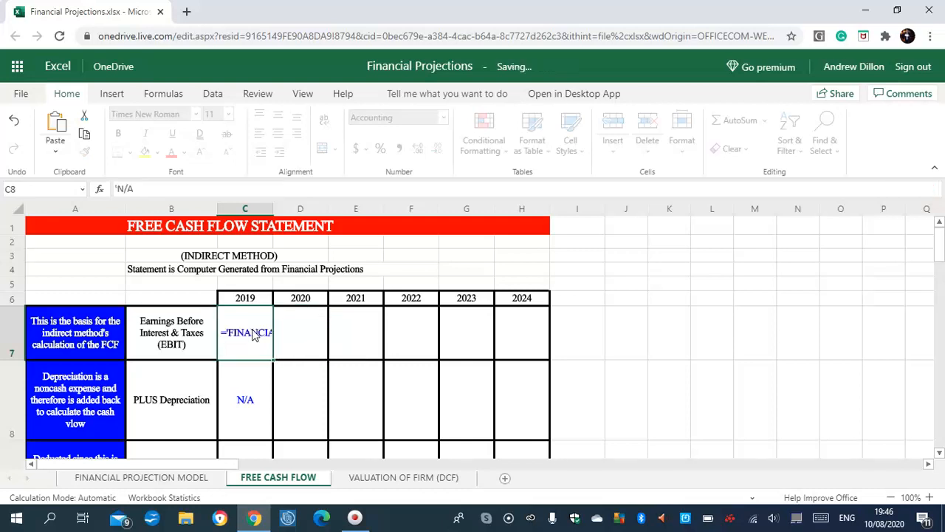
# - Fill the EBIT formula from C7 across to H7 and check the linked references for 2020 to 2024
pyautogui.click(244, 334)
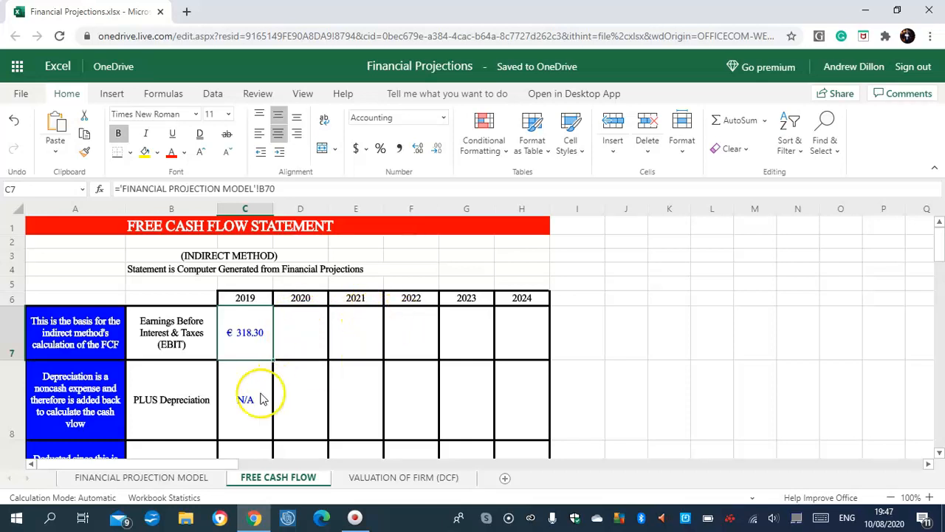
pyautogui.moveTo(272, 359); pyautogui.dragTo(513, 332)
pyautogui.click(299, 331)
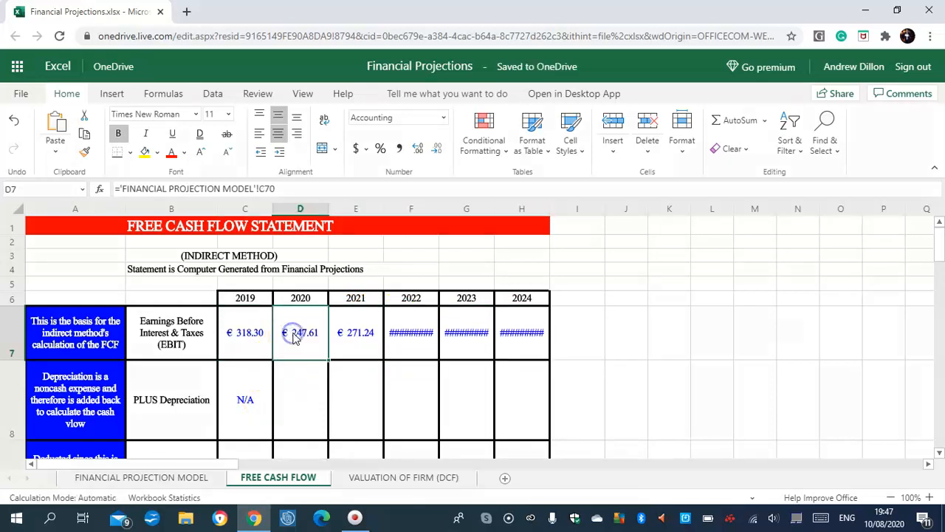
pyautogui.click(353, 332)
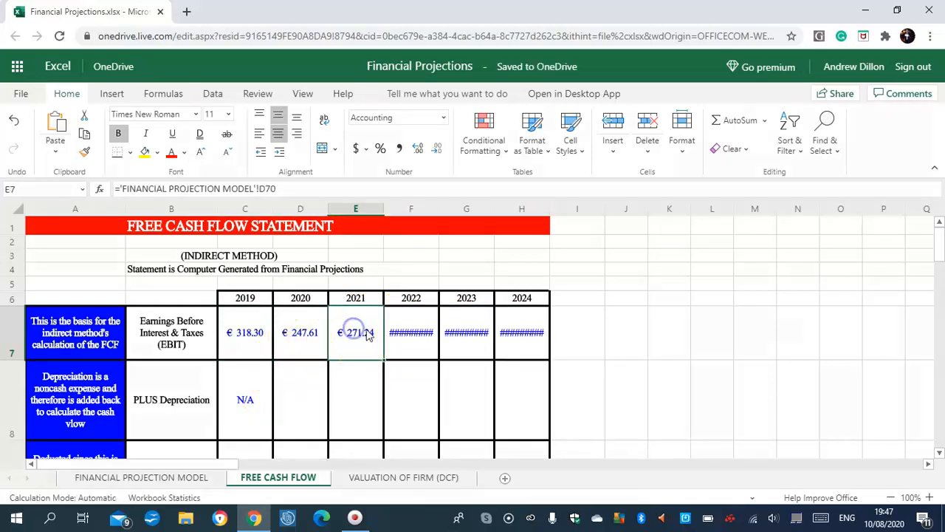
pyautogui.click(416, 332)
pyautogui.click(468, 336)
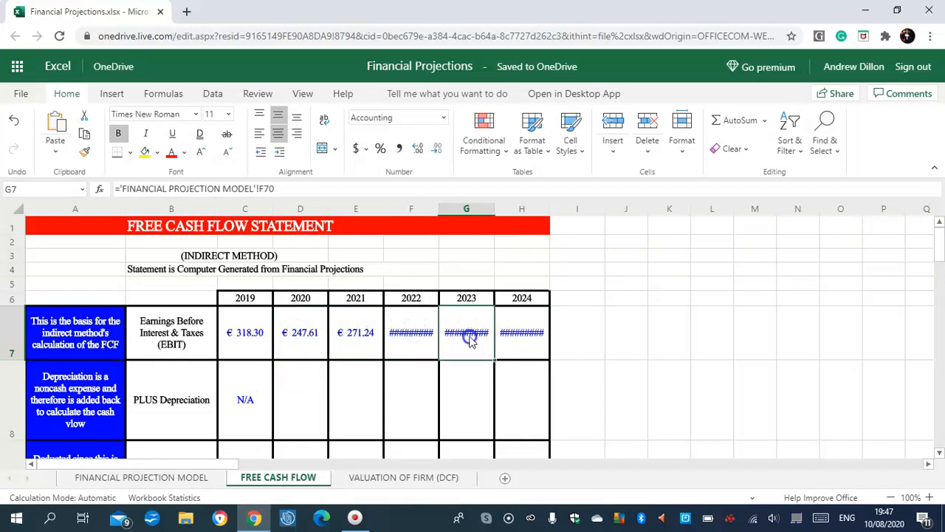
pyautogui.click(535, 333)
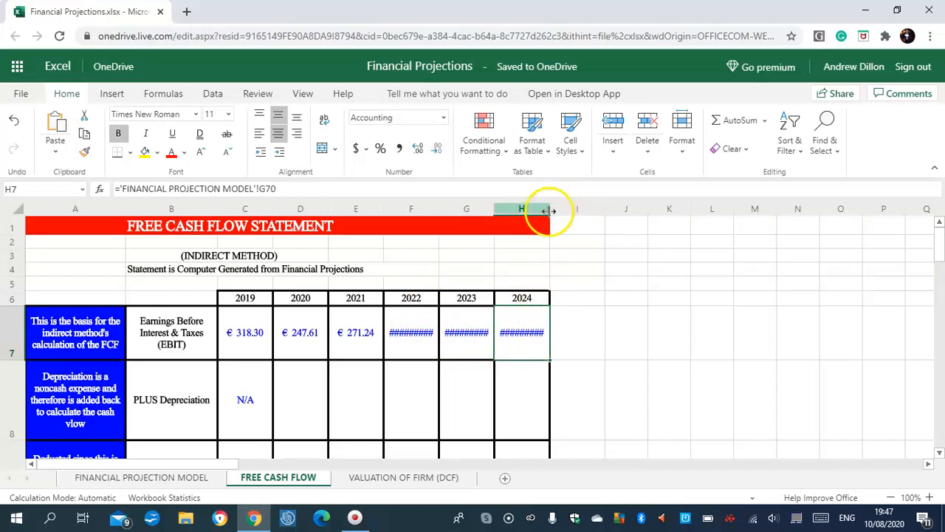
# - Widen columns H, G and F so the 2022 to 2024 EBIT amounts fit in their cells
pyautogui.moveTo(550, 210); pyautogui.dragTo(576, 213)
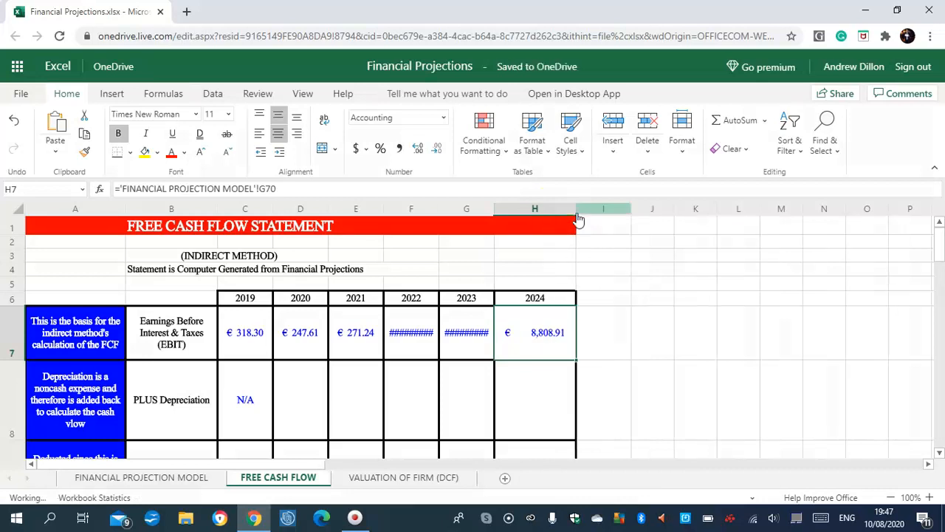
pyautogui.moveTo(495, 208); pyautogui.dragTo(515, 206)
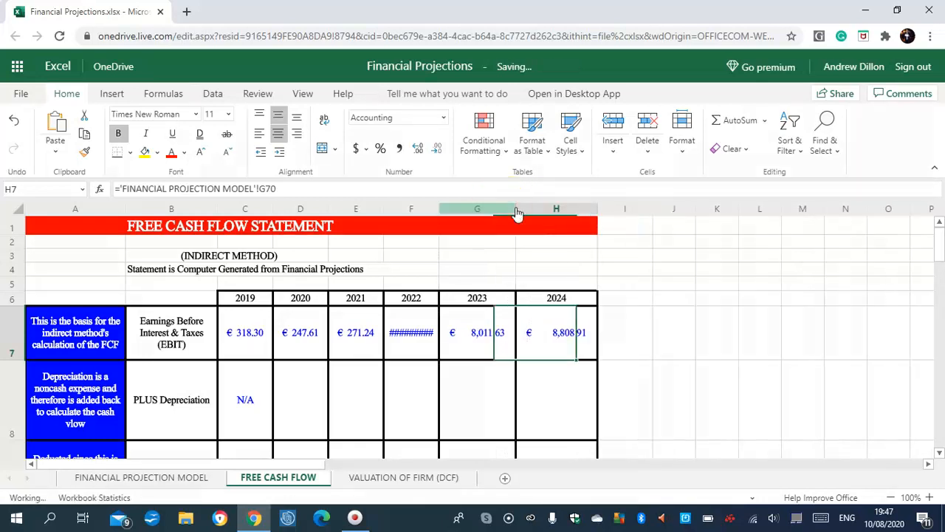
pyautogui.moveTo(440, 211); pyautogui.dragTo(470, 214)
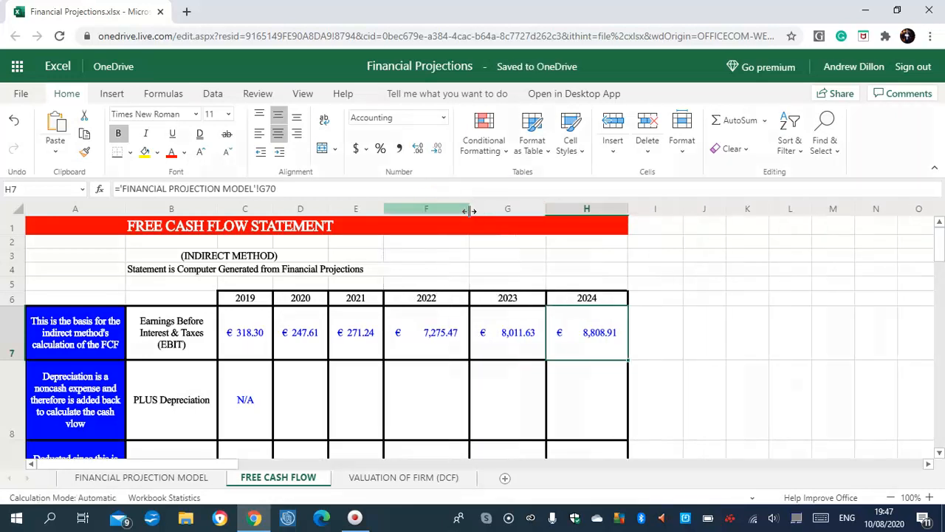
pyautogui.click(593, 395)
pyautogui.click(586, 338)
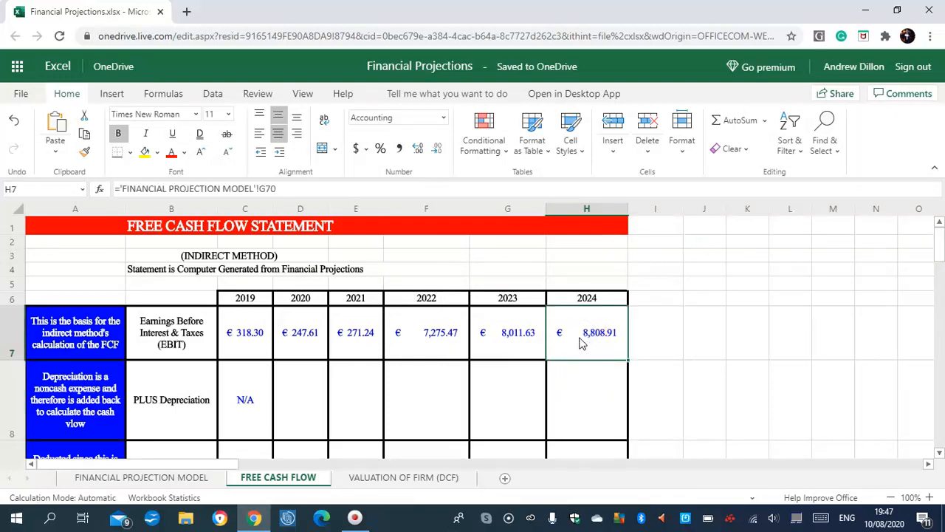
pyautogui.click(597, 334)
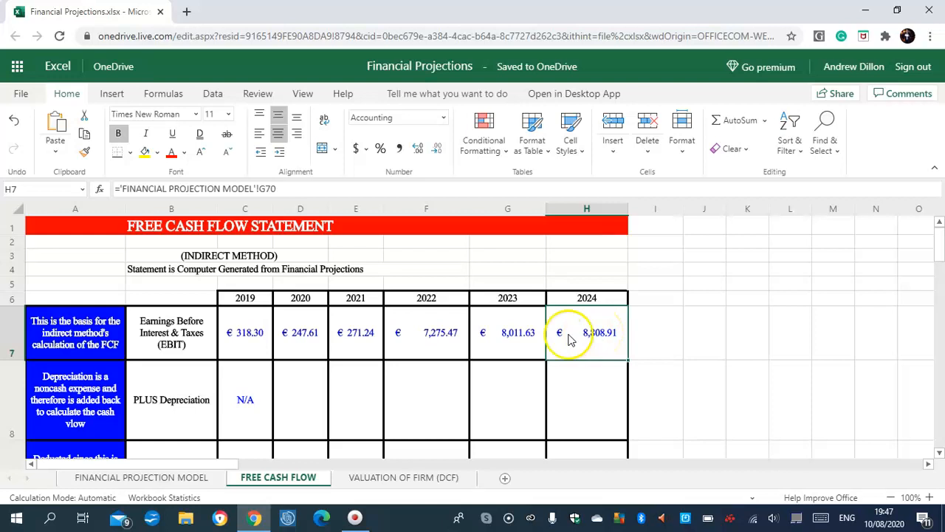
# - Correct the misspelled last word of the depreciation description in A8 to "flow"
pyautogui.click(940, 453)
pyautogui.click(940, 453)
pyautogui.click(939, 453)
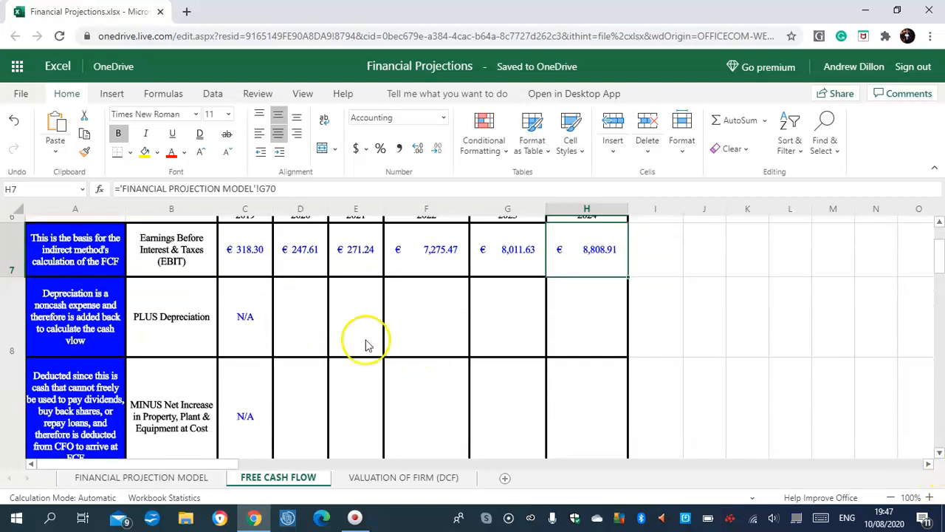
pyautogui.click(289, 327)
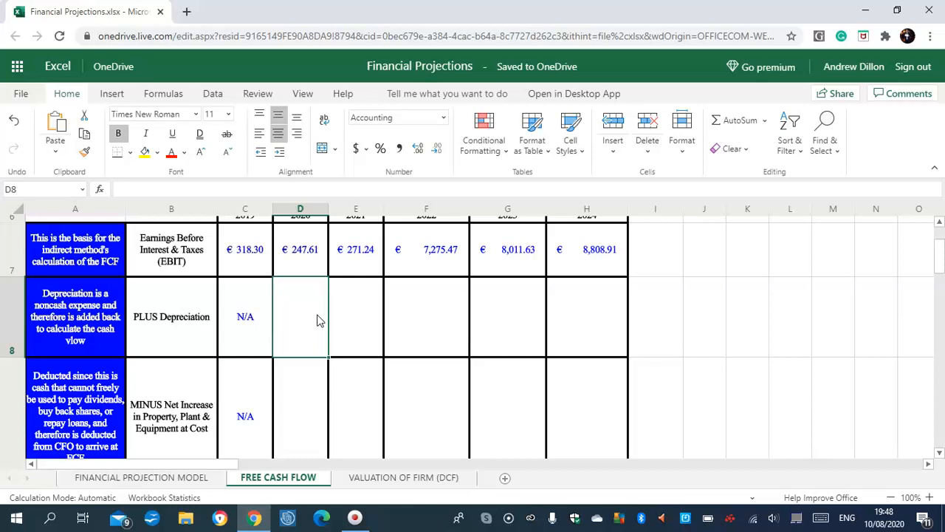
pyautogui.click(85, 353)
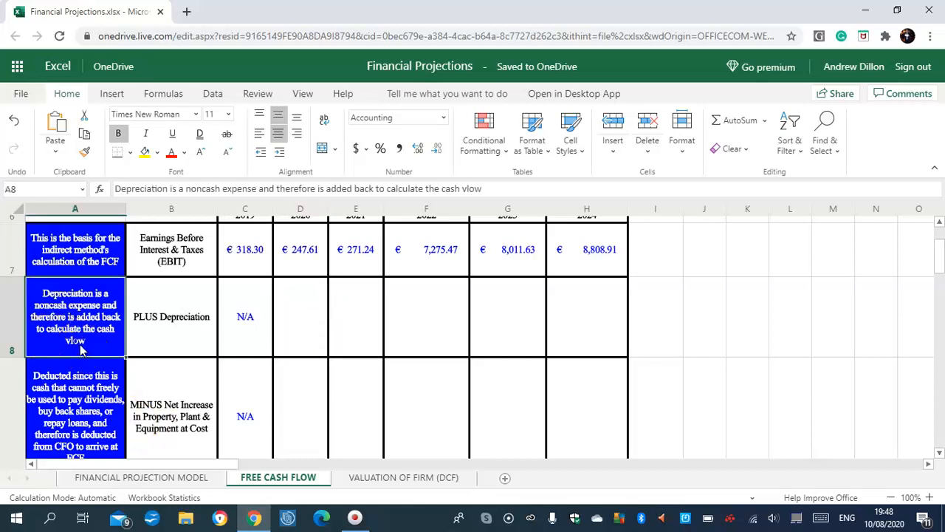
pyautogui.click(468, 188)
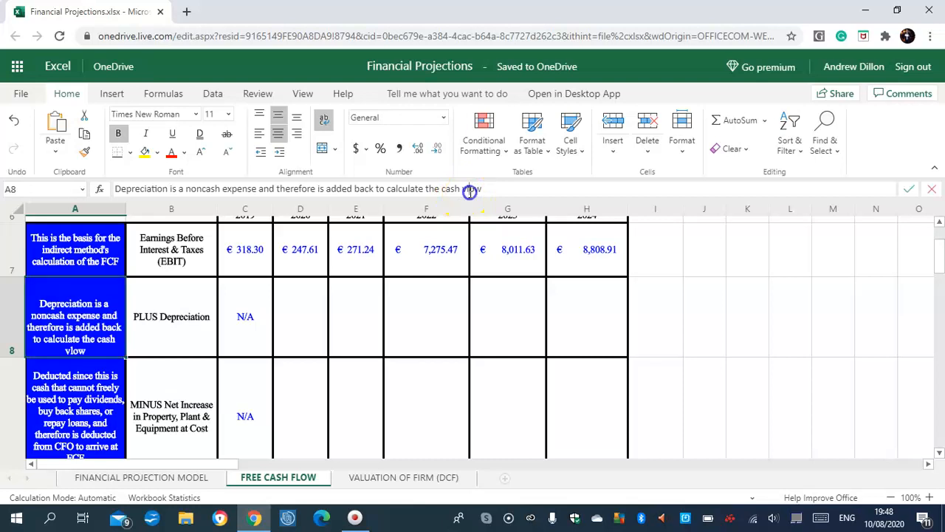
pyautogui.press('BackSpace')
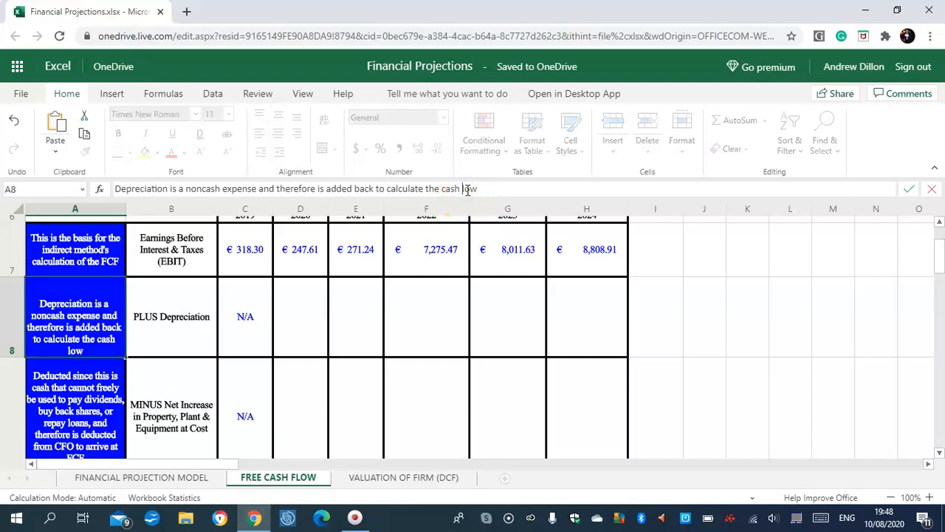
pyautogui.write('f')
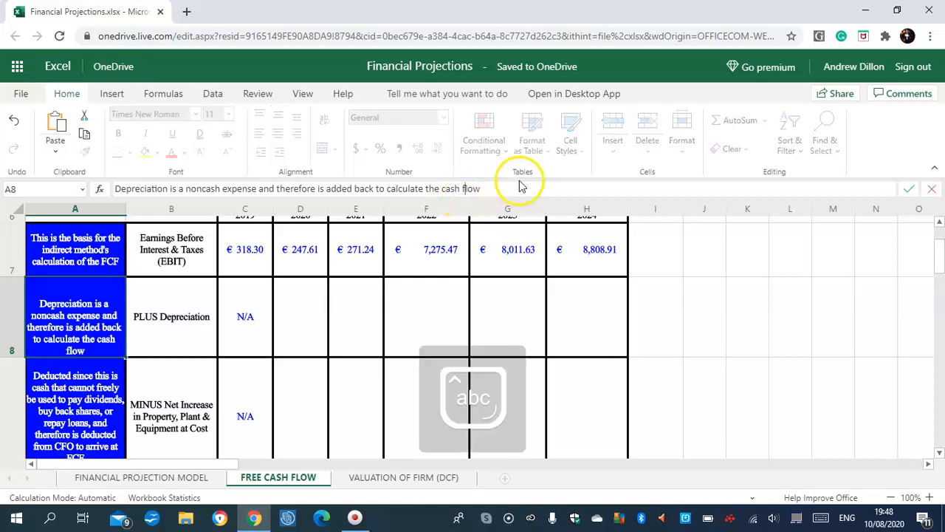
pyautogui.press('Return')
# - Link the 2020 depreciation cell D8 to the projection model with ='FINANCIAL PROJECTION MODEL'!C68 and fill it across to H8
pyautogui.press('capslock')
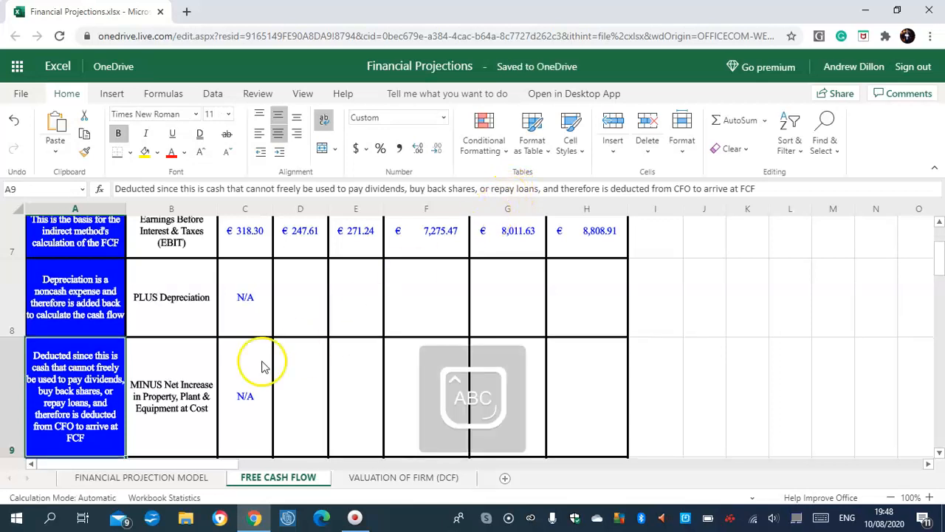
pyautogui.click(300, 299)
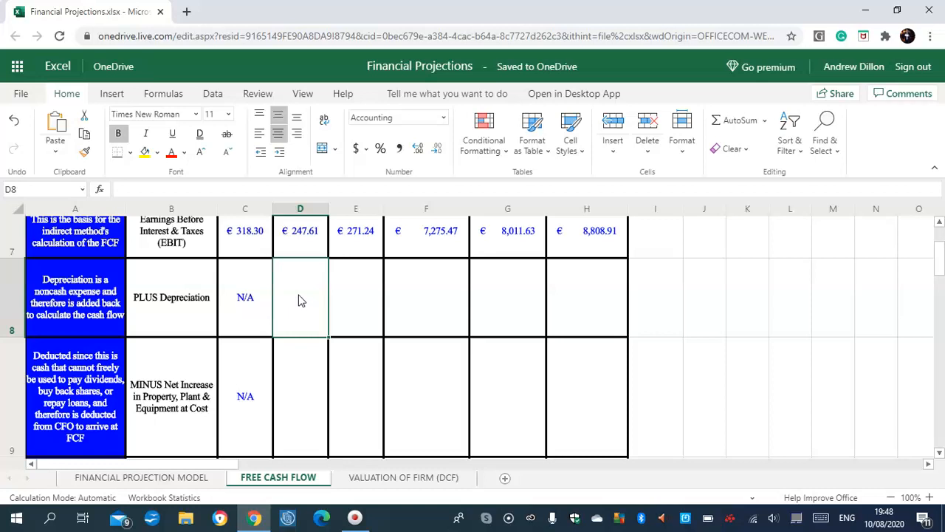
pyautogui.write("='FINANCIAL PROJECTION MODEL'!")
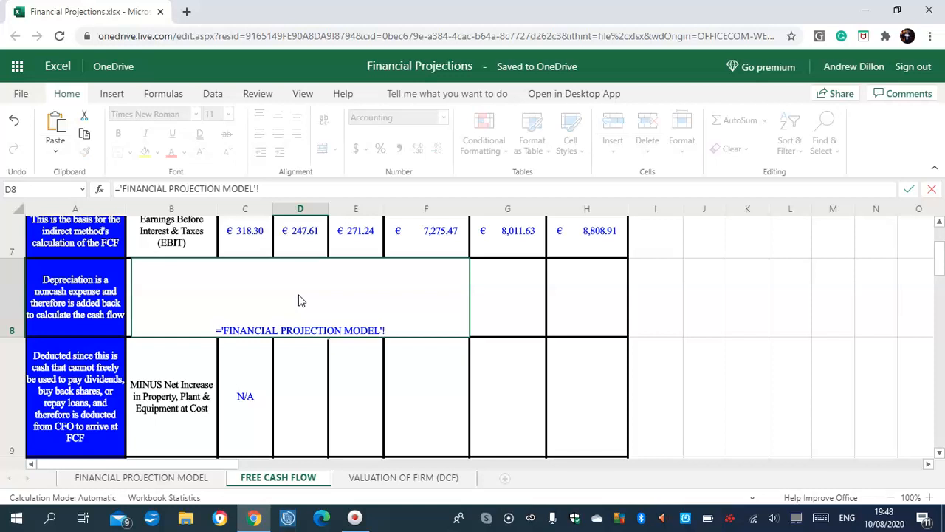
pyautogui.write('C68')
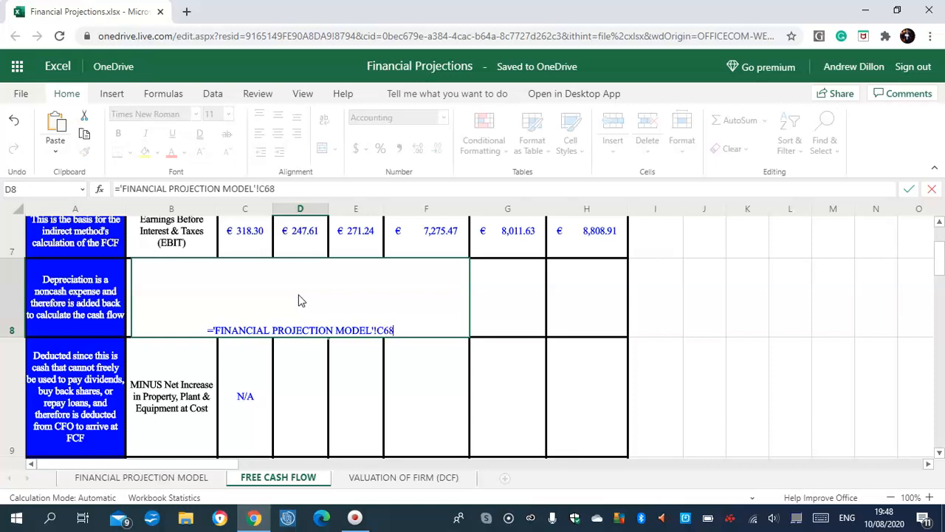
pyautogui.press('Return')
pyautogui.click(300, 297)
pyautogui.moveTo(329, 333); pyautogui.dragTo(588, 314)
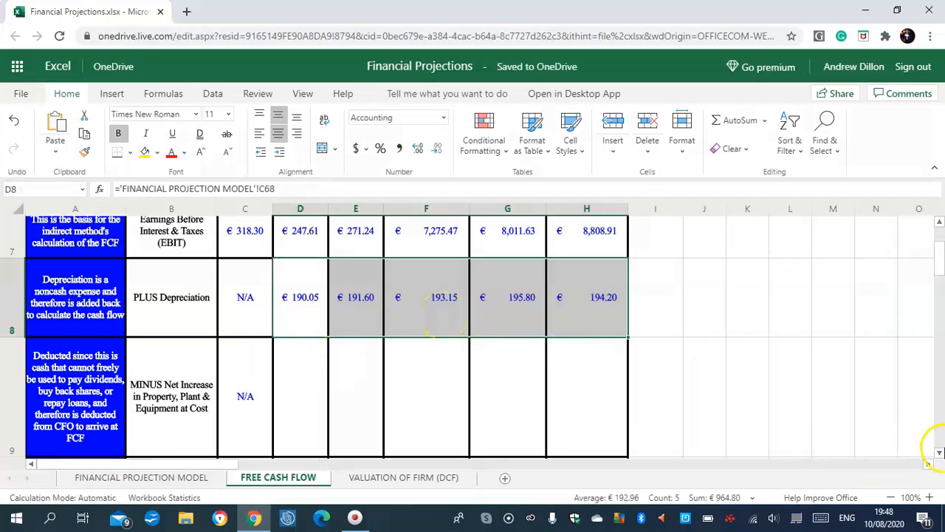
# - Enter =('FINANCIAL PROJECTION MODEL'!C86-'FINANCIAL PROJECTION MODEL'!B86) in D9 for the 2020 net increase in property, plant and equipment
pyautogui.click(939, 452)
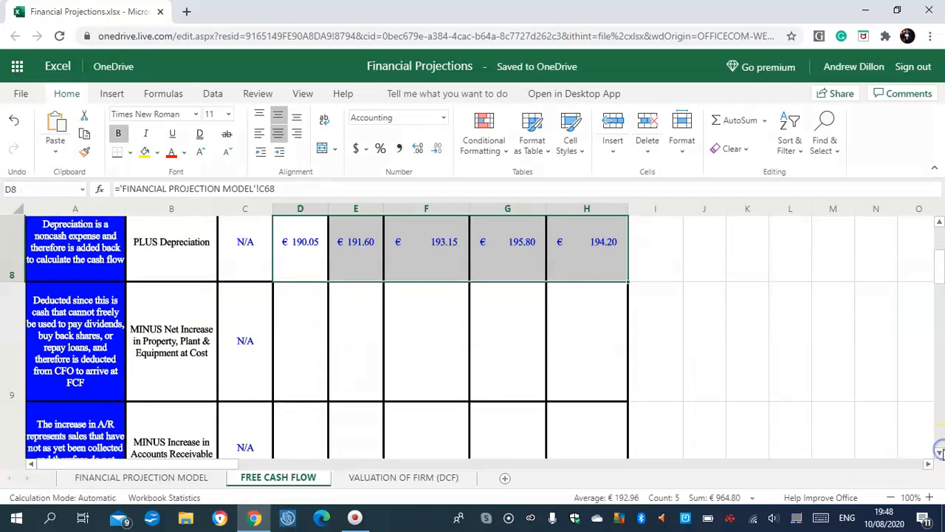
pyautogui.click(307, 327)
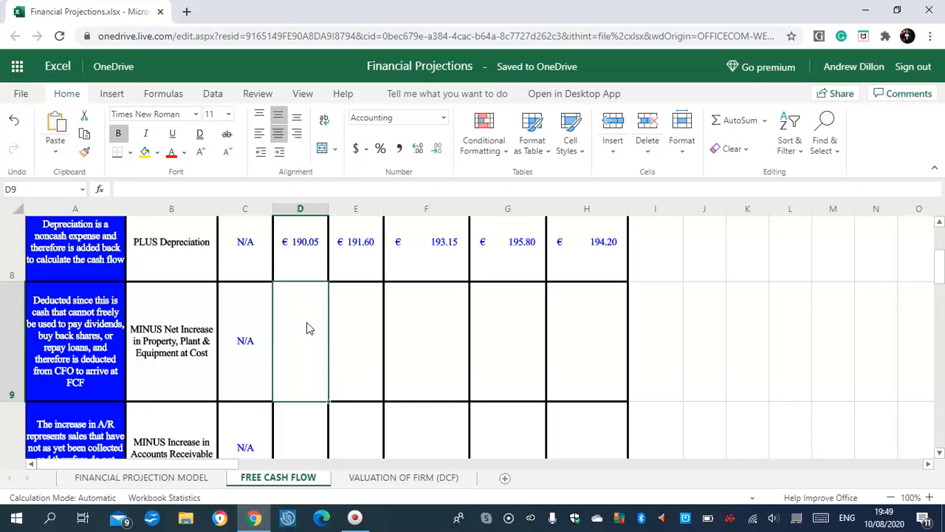
pyautogui.write('=')
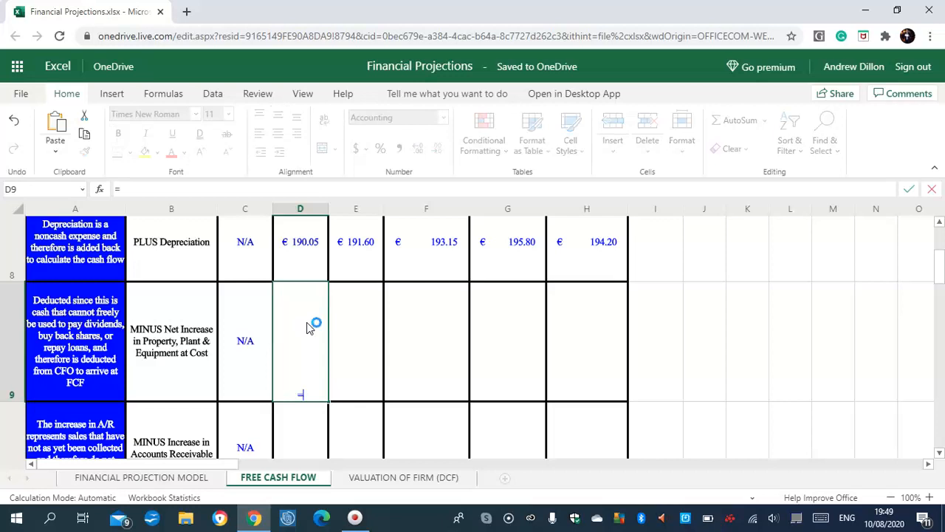
pyautogui.write("('FINANCIAL PROJECTION MODEL'!")
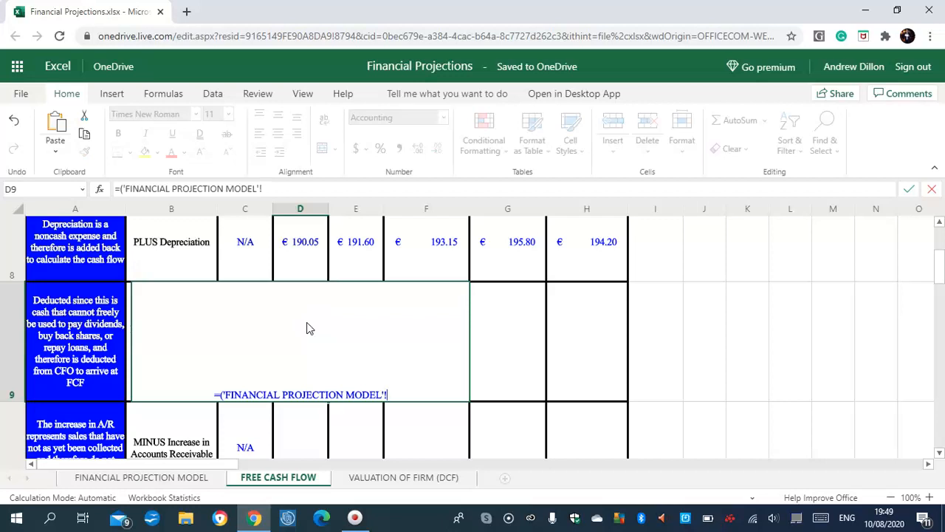
pyautogui.write('C86')
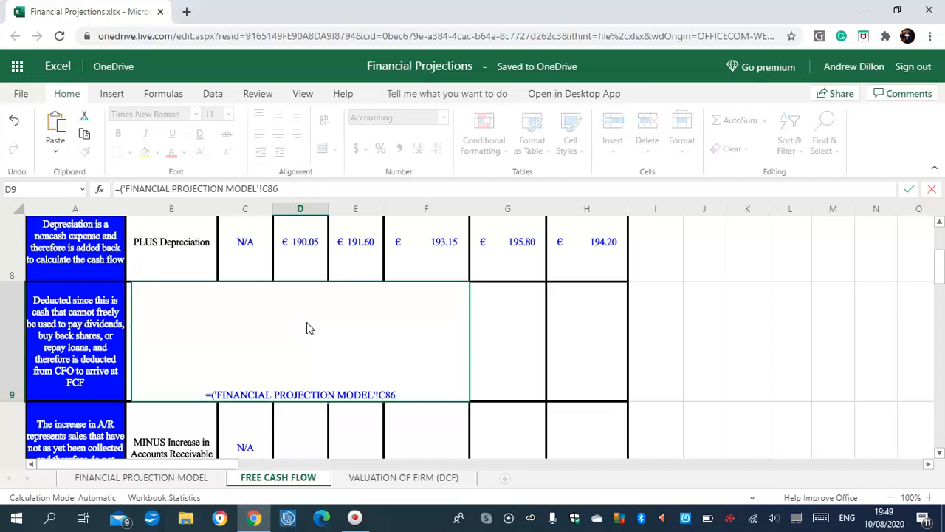
pyautogui.write('-')
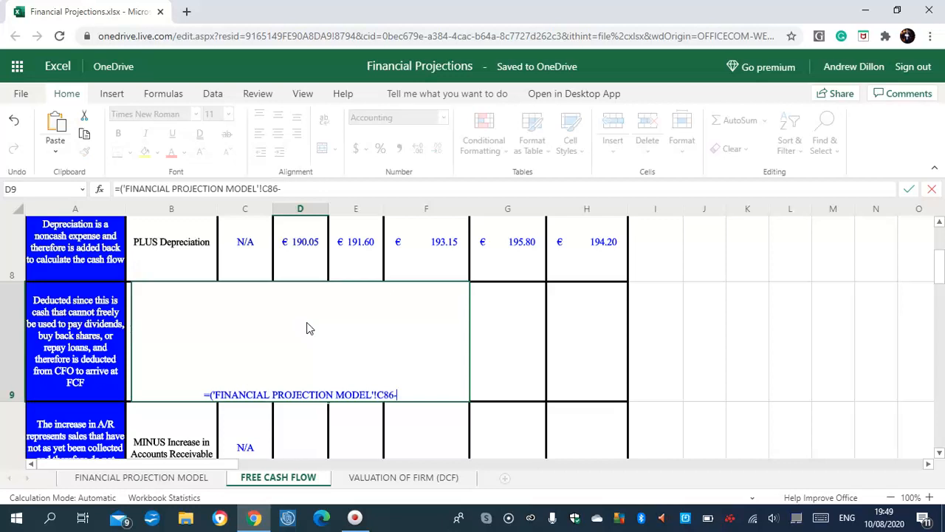
pyautogui.write("'FINA")
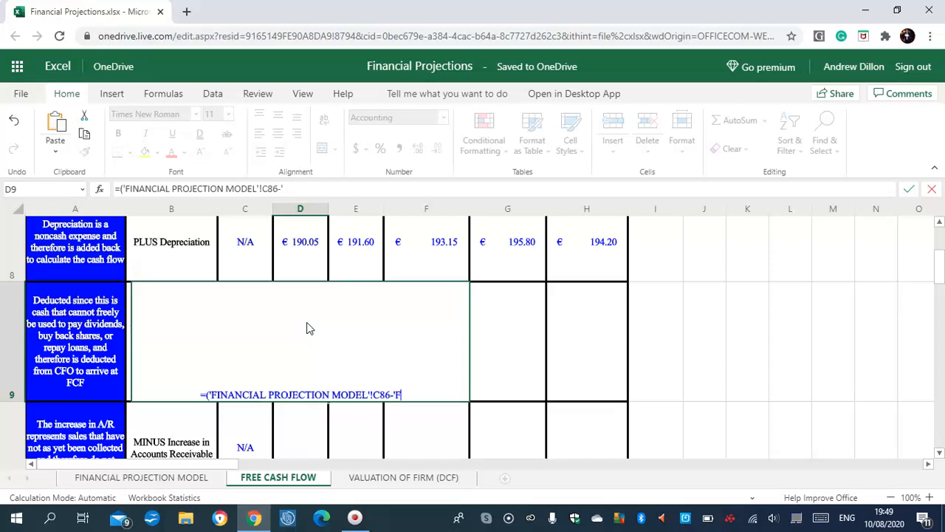
pyautogui.write('NCIAL ')
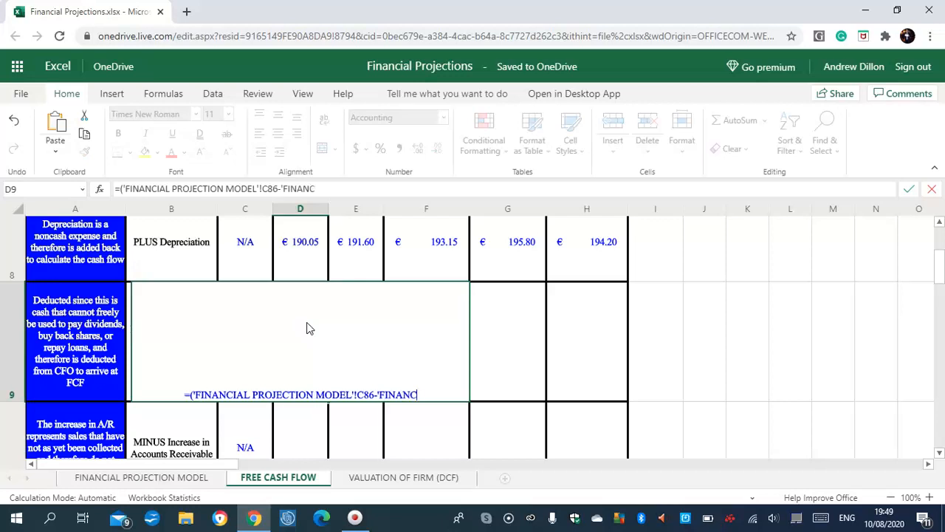
pyautogui.write('PROJECT')
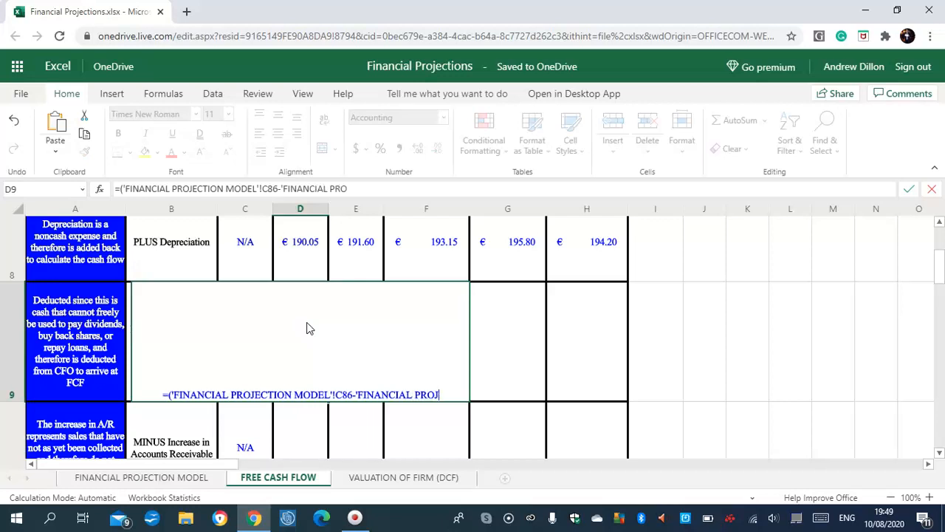
pyautogui.write('ION MO')
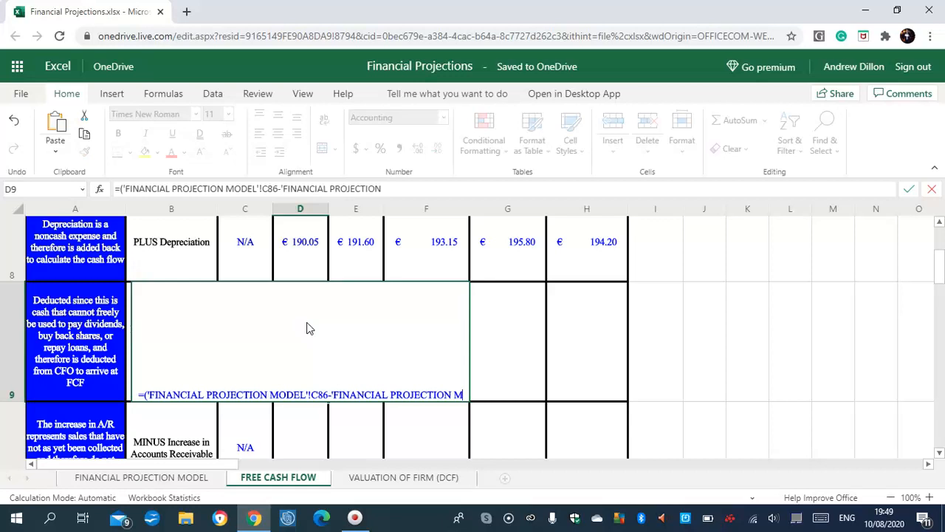
pyautogui.write('DEL')
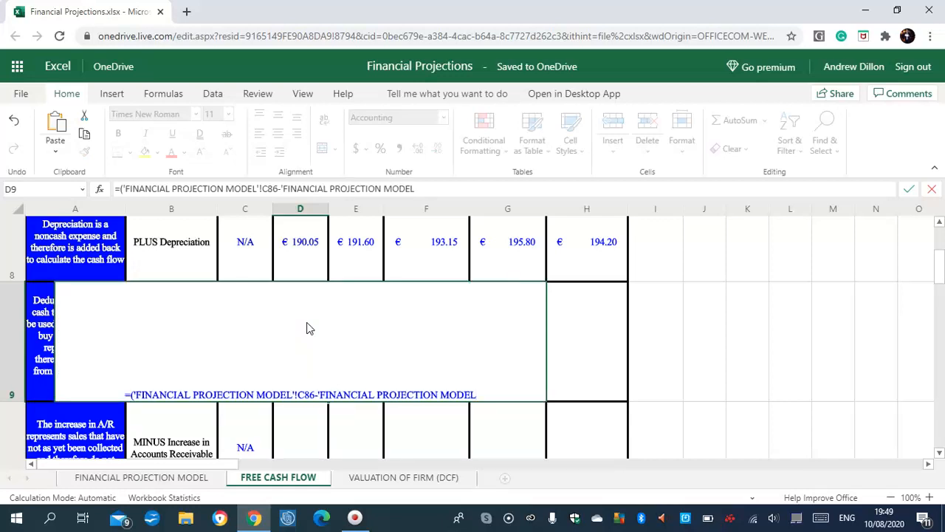
pyautogui.write("'")
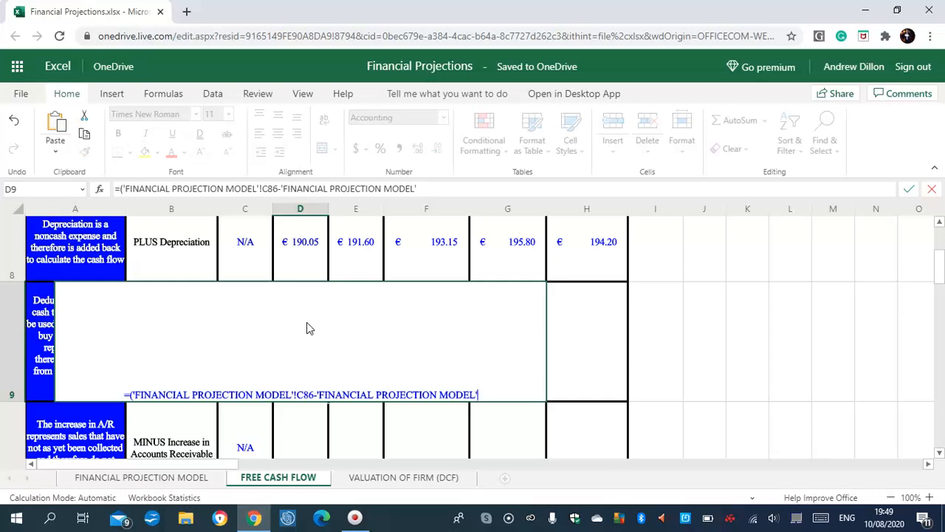
pyautogui.write('!')
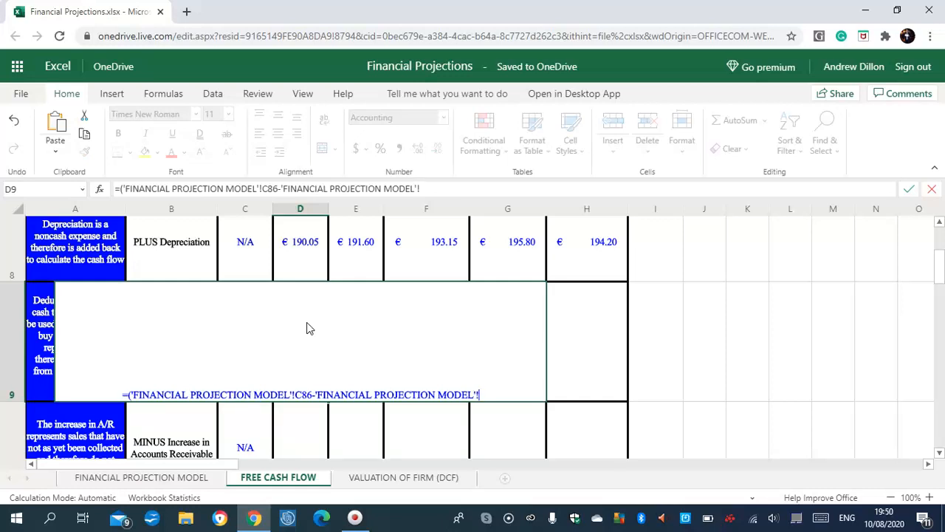
pyautogui.write('B86')
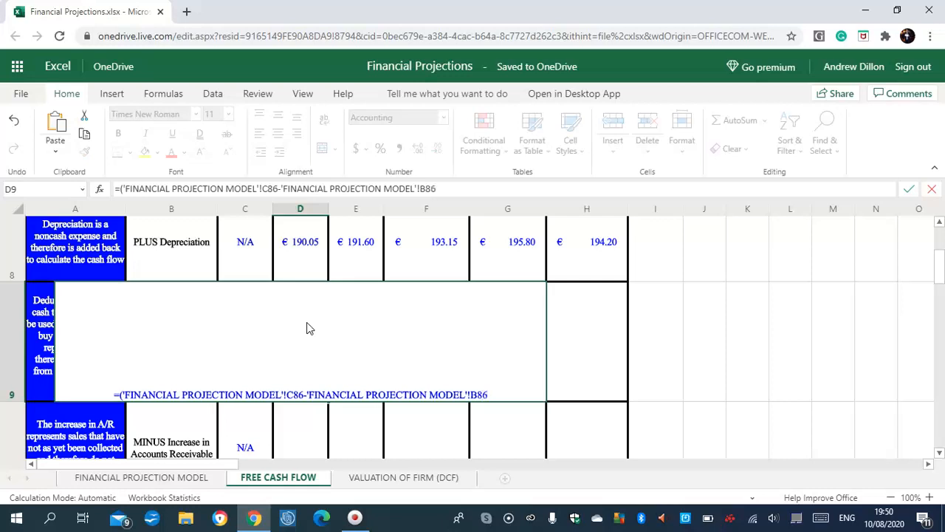
pyautogui.write(')')
pyautogui.press('Return')
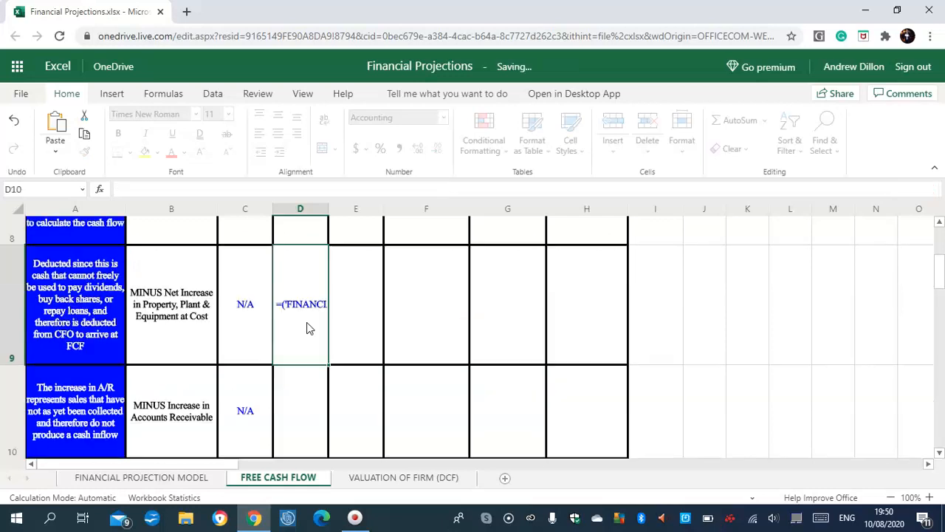
# - Fill the net property, plant and equipment increase formula from D9 across to H9 and review the D9 references
pyautogui.click(303, 313)
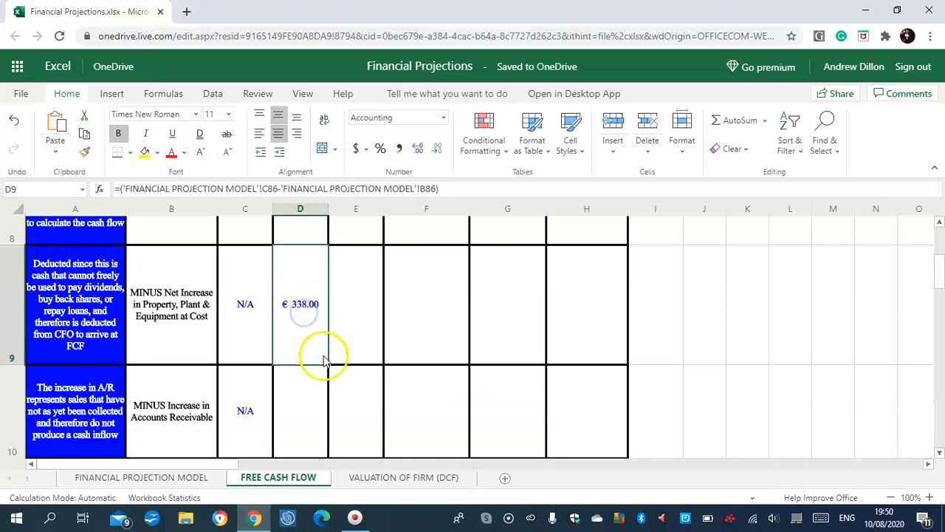
pyautogui.moveTo(328, 364)
pyautogui.mouseDown()
pyautogui.moveTo(468, 357)
pyautogui.moveTo(566, 337)
pyautogui.mouseUp()
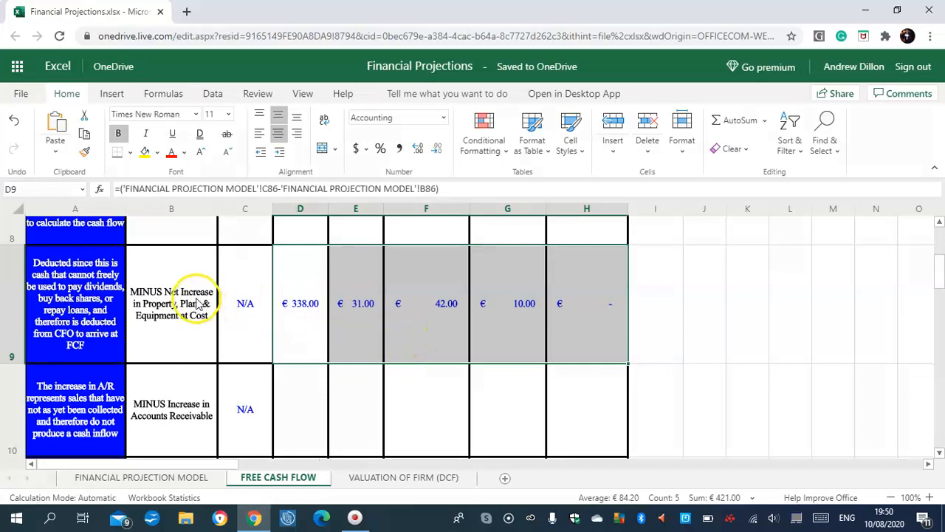
pyautogui.click(939, 223)
pyautogui.click(939, 222)
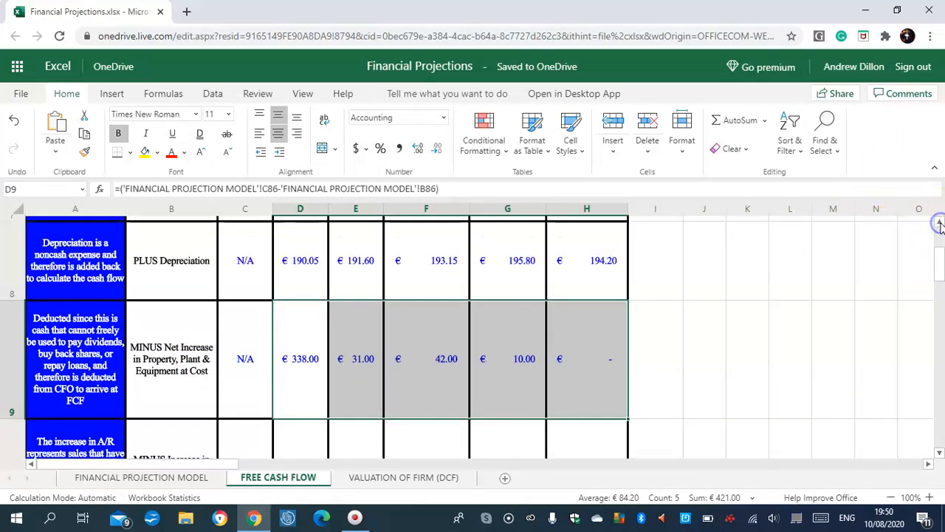
pyautogui.click(939, 452)
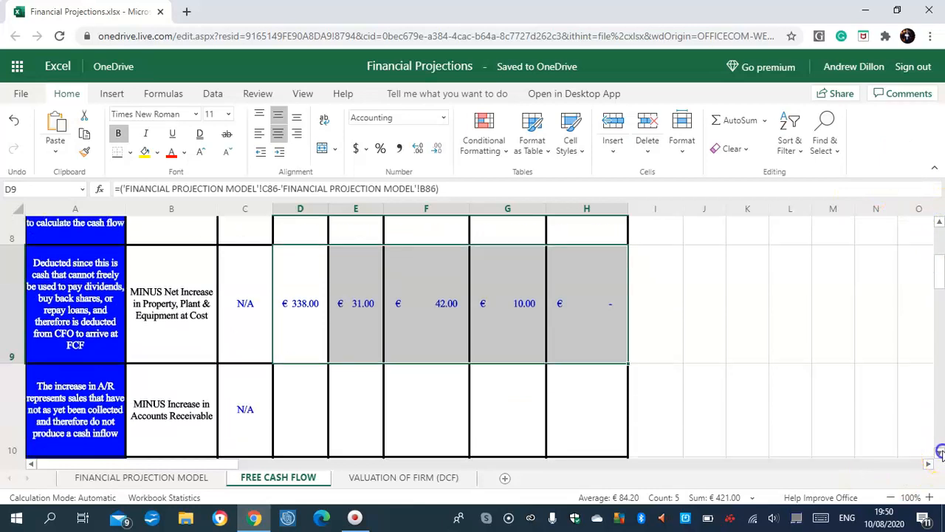
pyautogui.click(295, 320)
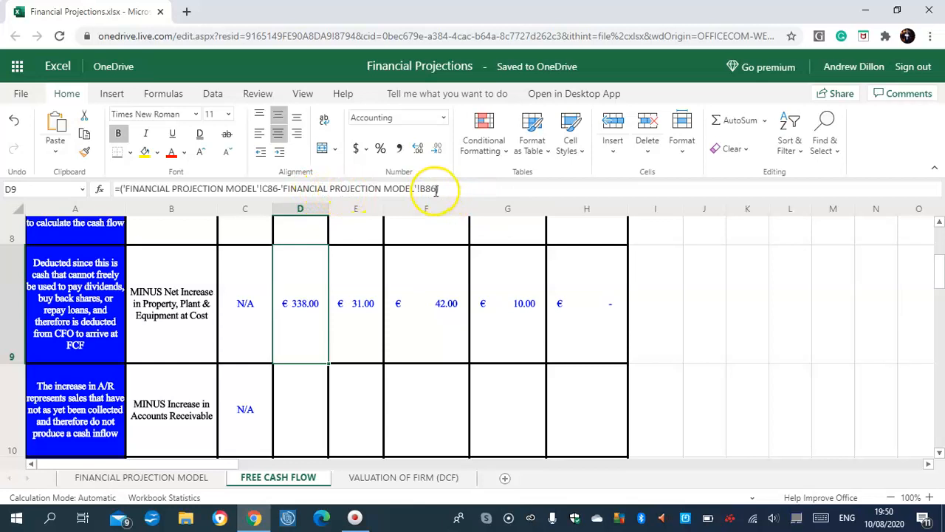
# - Enter =('FINANCIAL PROJECTION MODEL'!C83-'FINANCIAL PROJECTION MODEL'!B83 in D10 for the 2020 increase in accounts receivable
pyautogui.click(321, 404)
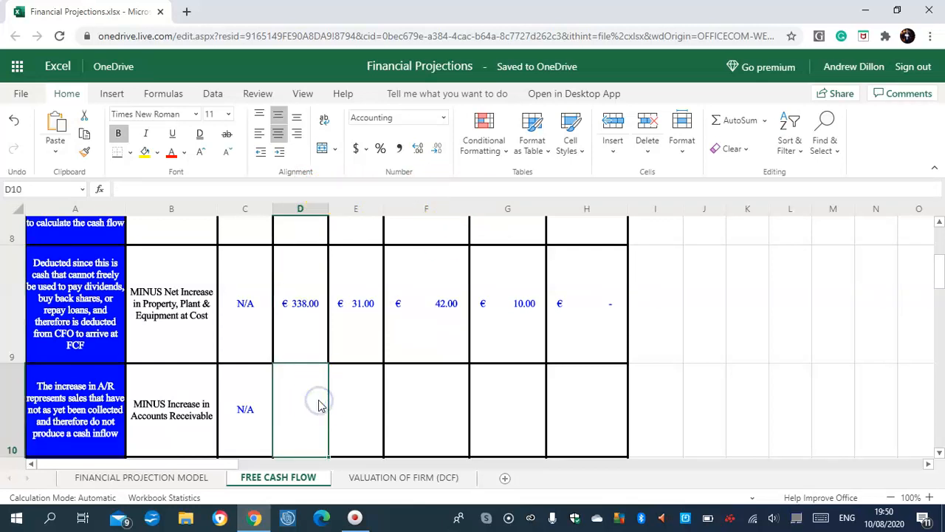
pyautogui.click(940, 452)
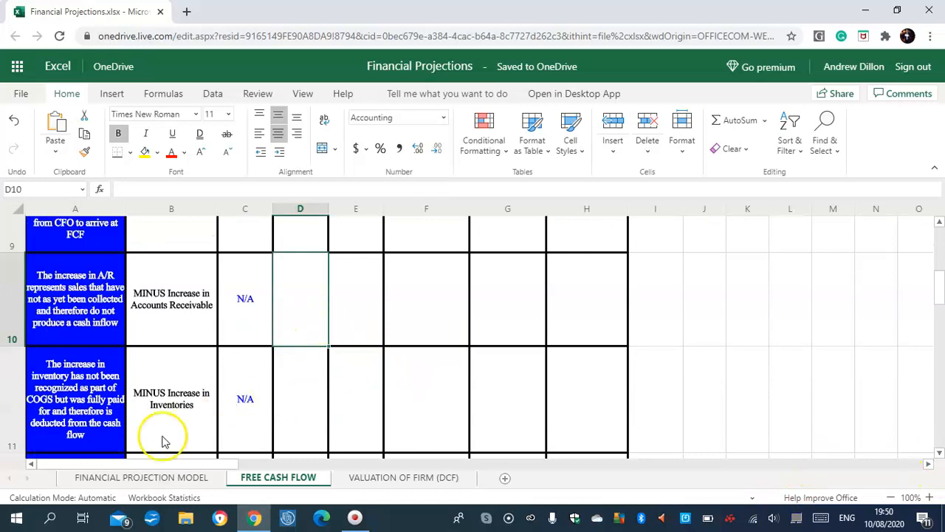
pyautogui.click(301, 402)
pyautogui.click(306, 322)
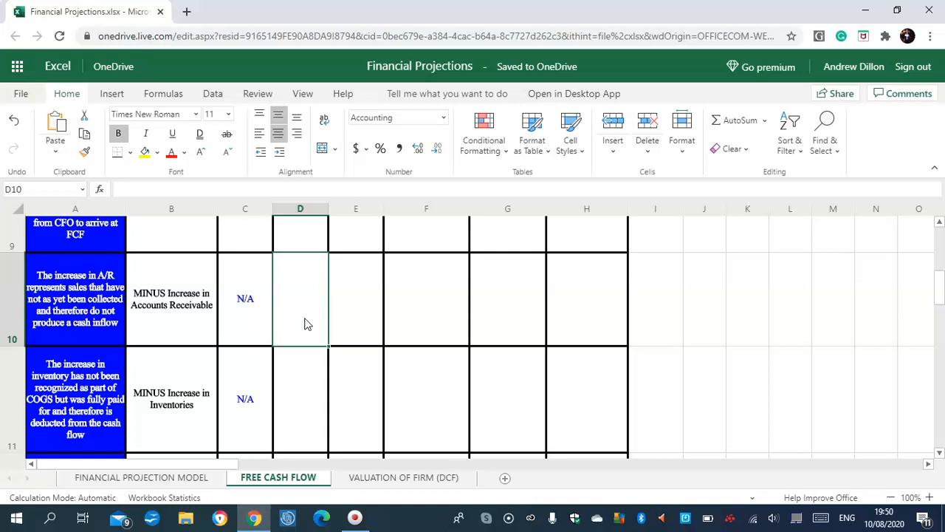
pyautogui.write("=('FINANCIAL PROJECTION MODEL'")
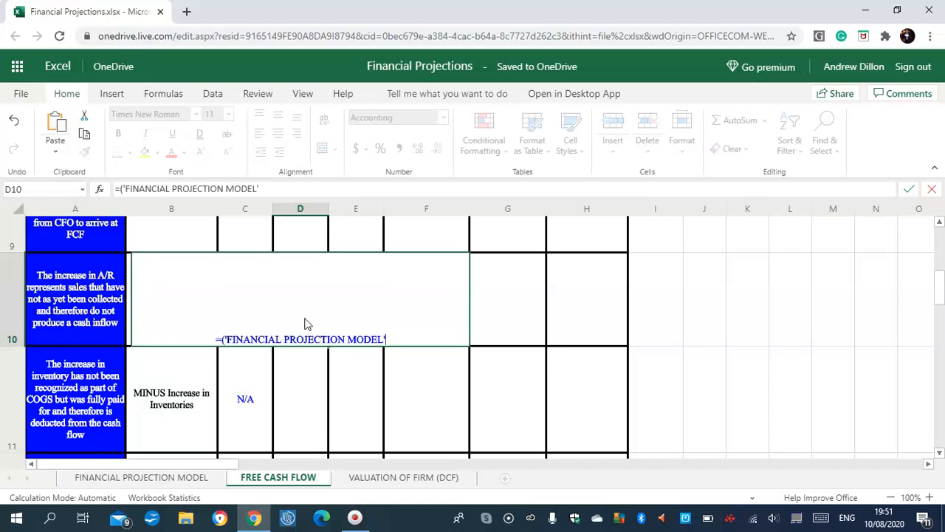
pyautogui.write('!')
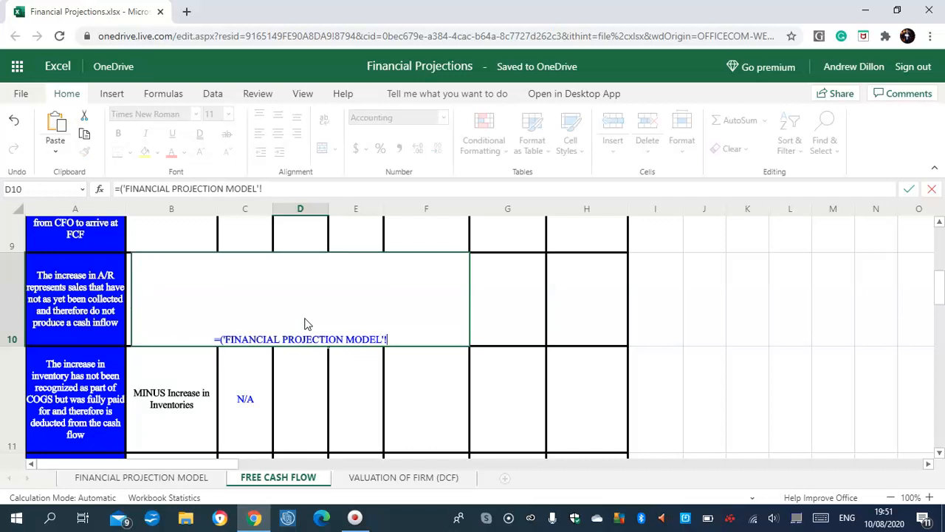
pyautogui.write('C83')
pyautogui.write('-')
pyautogui.write("'FINA")
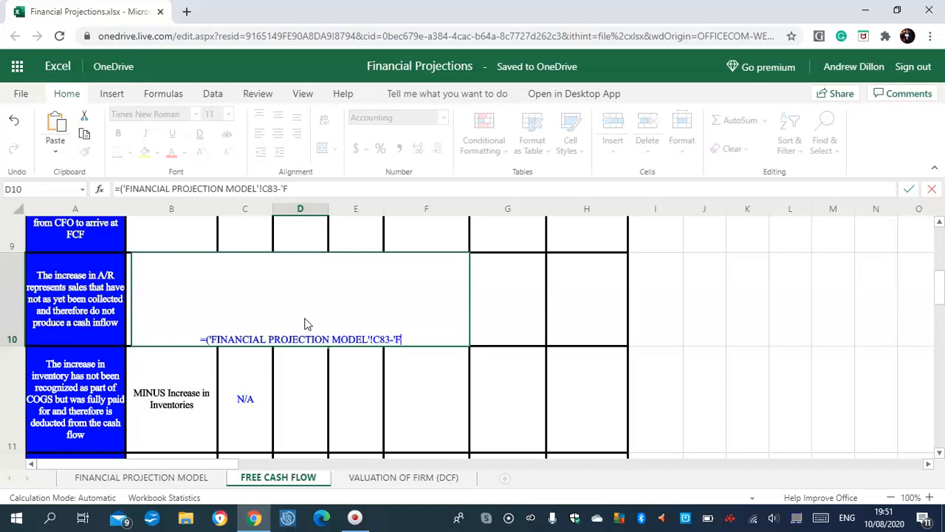
pyautogui.write('NCIAL ')
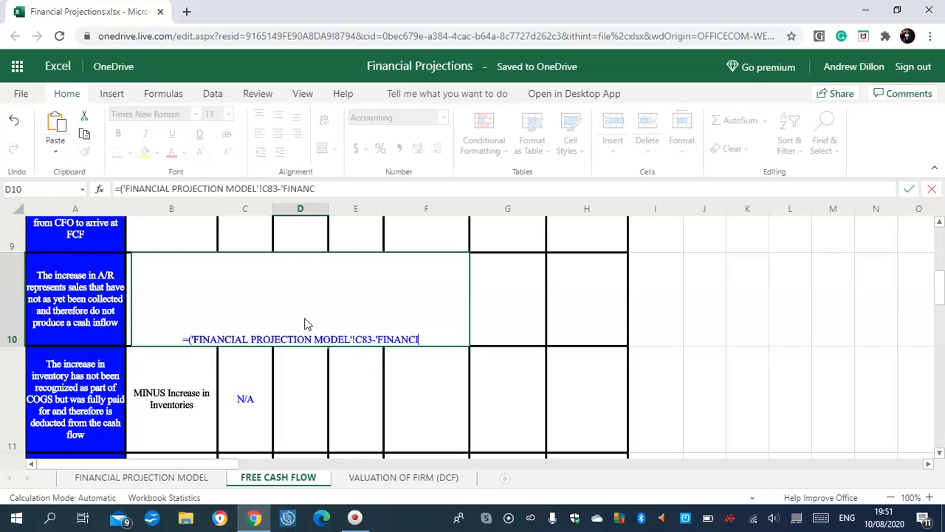
pyautogui.write('PROJECT')
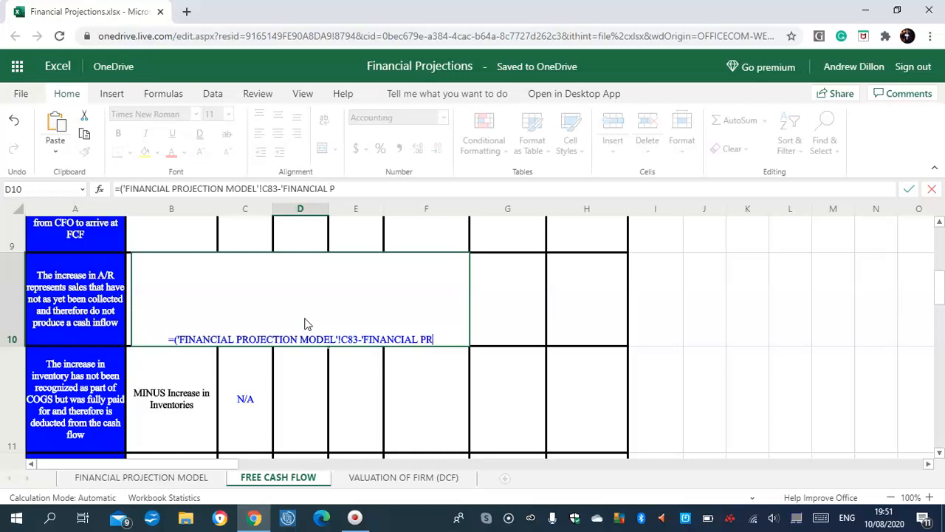
pyautogui.write('ION MODEL')
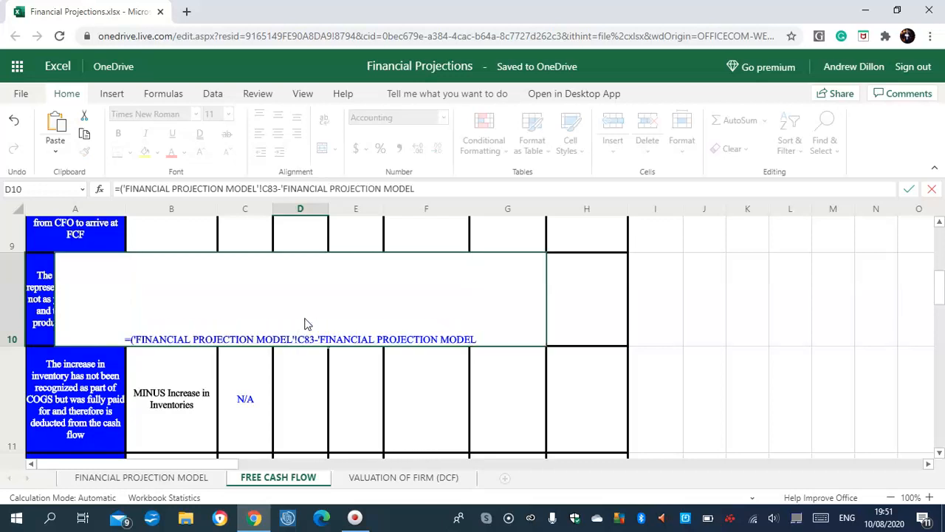
pyautogui.write("'!")
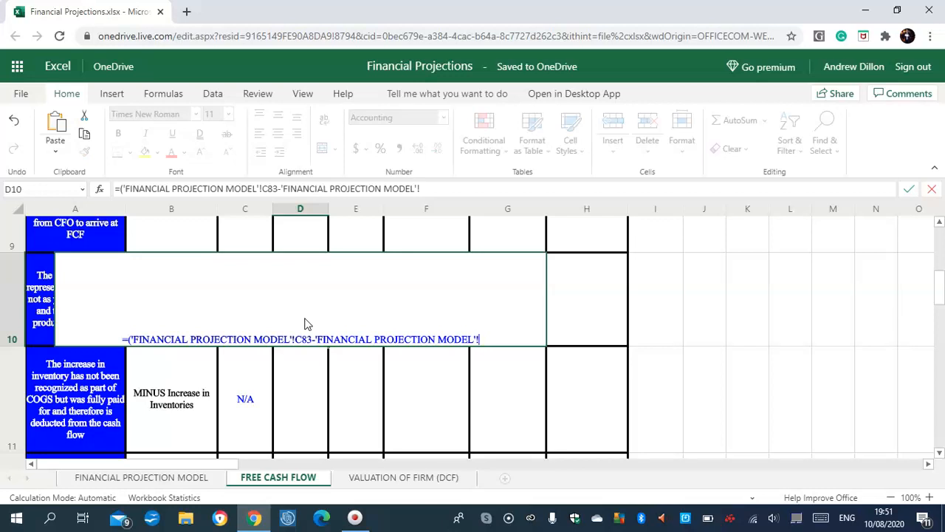
pyautogui.write('B8')
pyautogui.write(')')
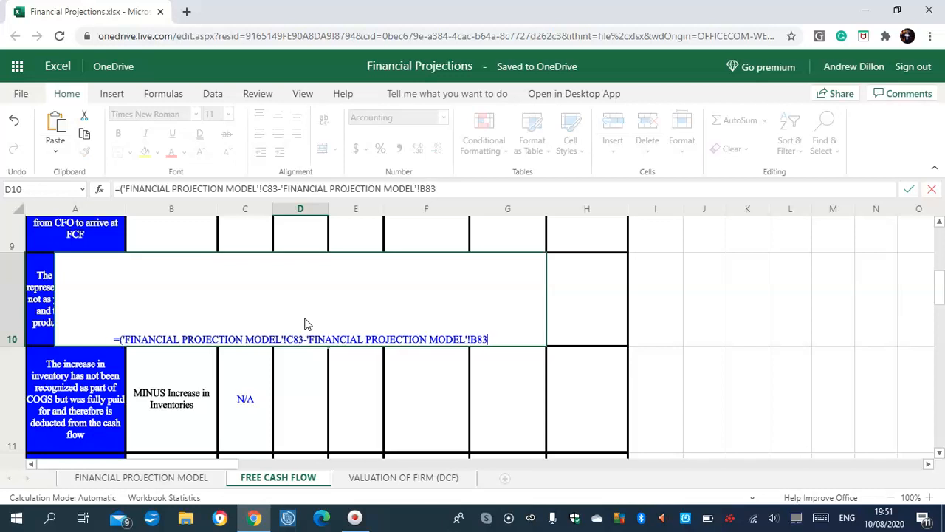
pyautogui.press('Return')
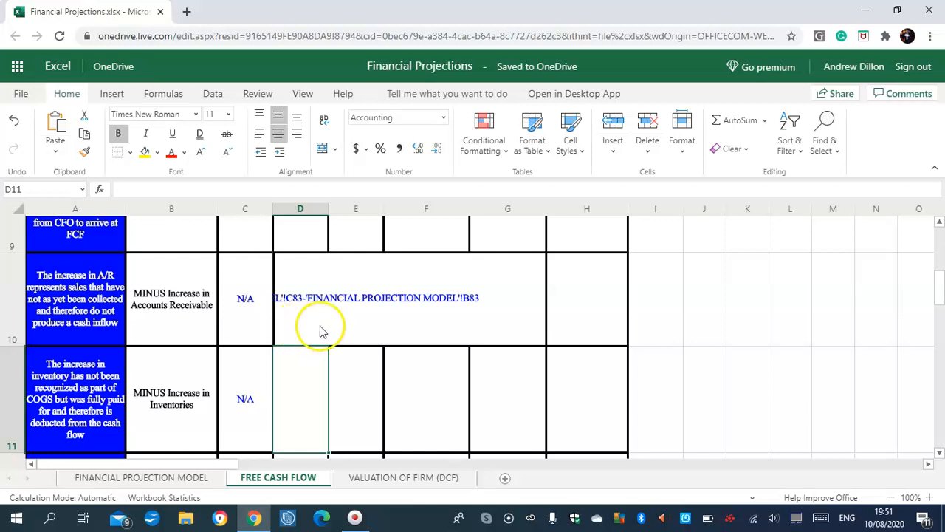
# - Add the missing closing parenthesis at the end of the accounts receivable formula in D10
pyautogui.click(317, 328)
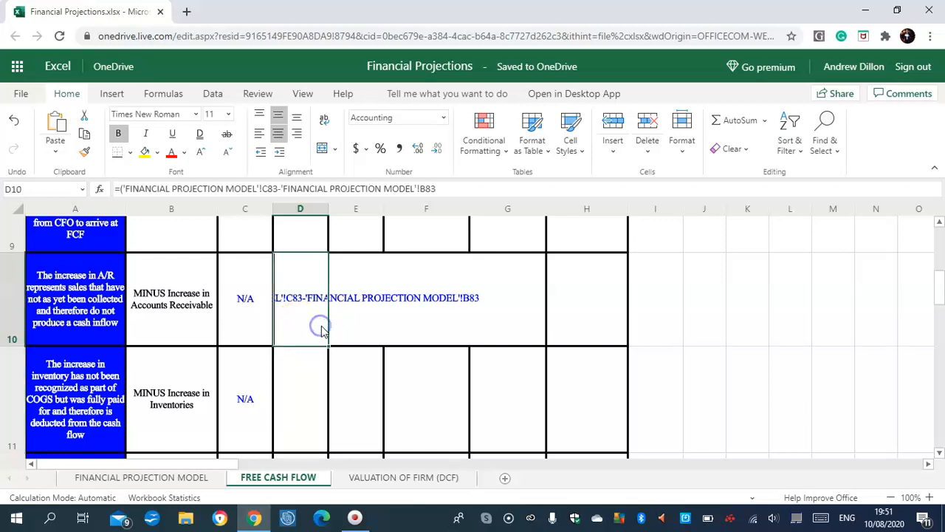
pyautogui.click(441, 189)
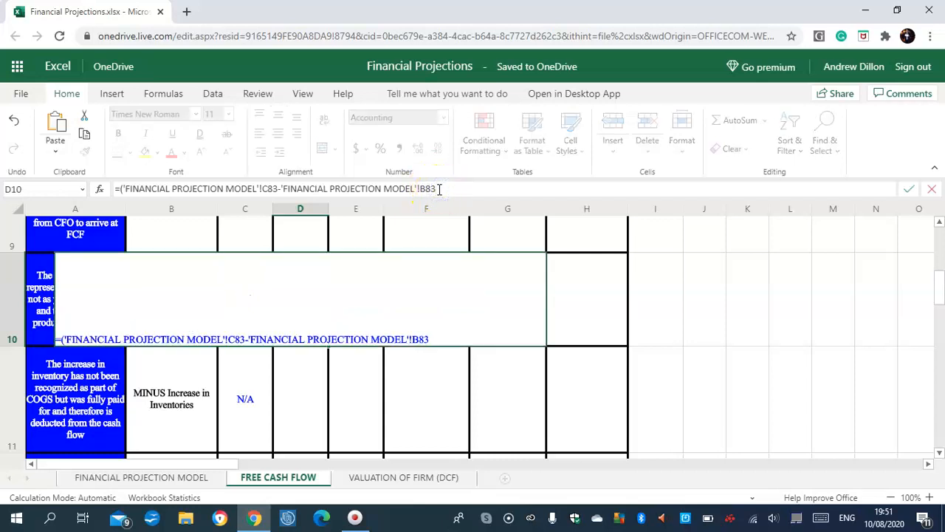
pyautogui.write(')')
pyautogui.press('Return')
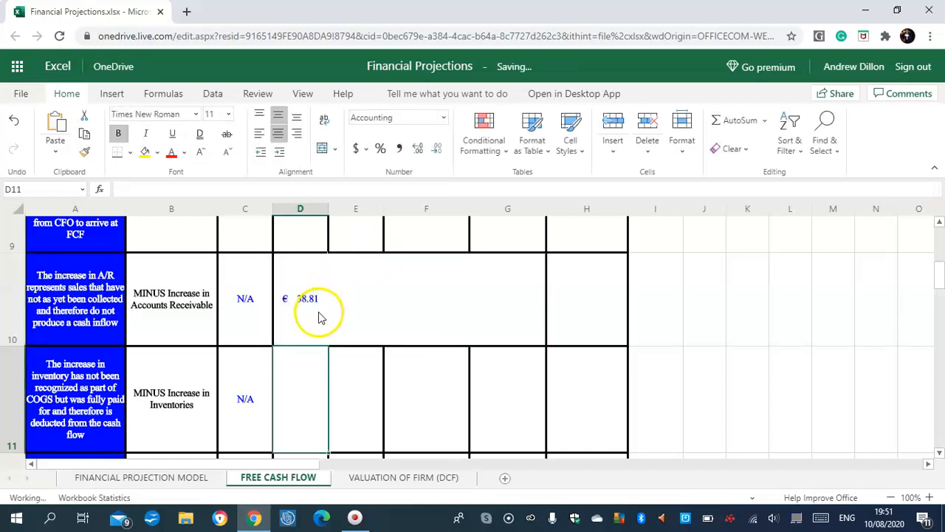
# - Fill the accounts receivable increase formula from D10 across to H10, and select the 2020 inventories cell D11
pyautogui.click(316, 316)
pyautogui.moveTo(328, 345); pyautogui.dragTo(589, 324)
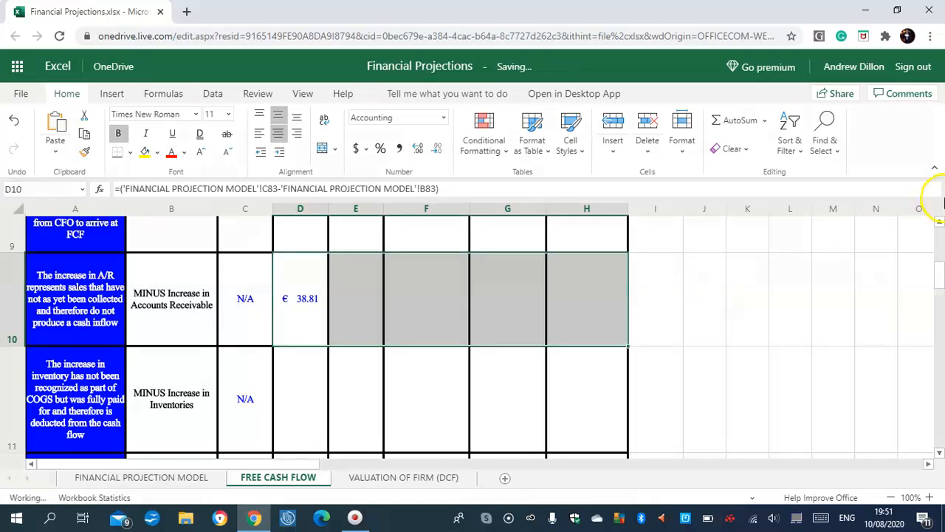
pyautogui.scroll(3, 939, 229)
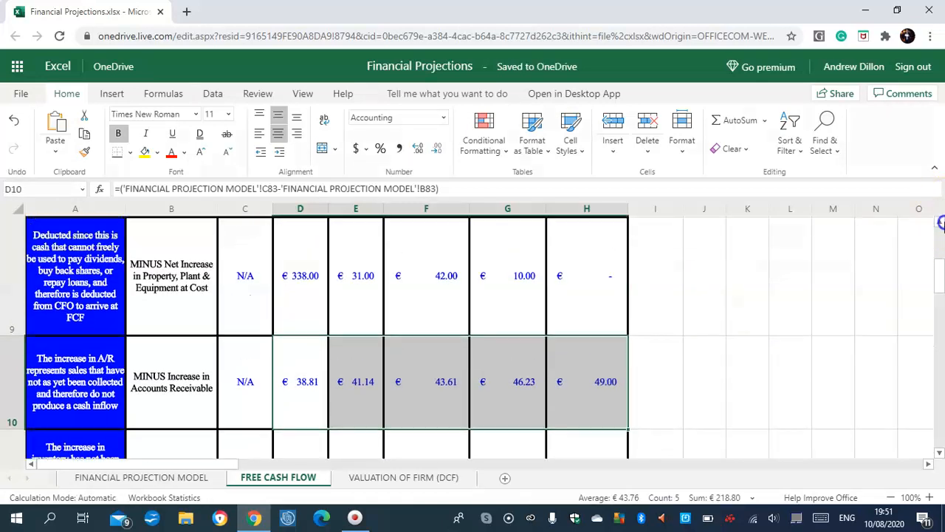
pyautogui.scroll(-3, 932, 452)
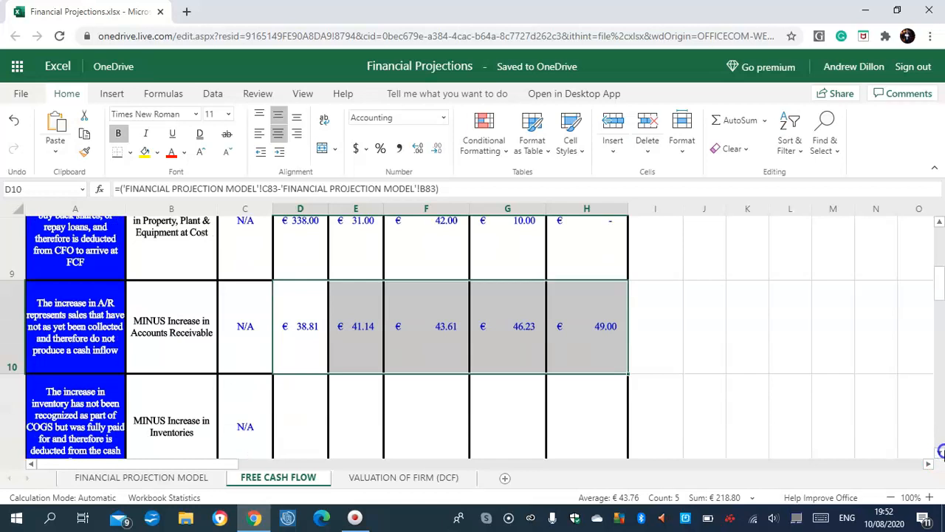
pyautogui.click(301, 415)
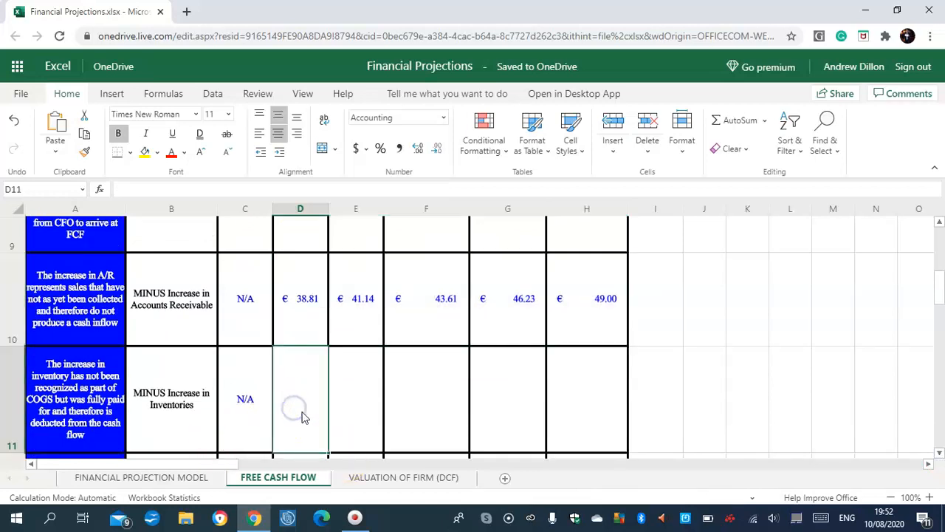